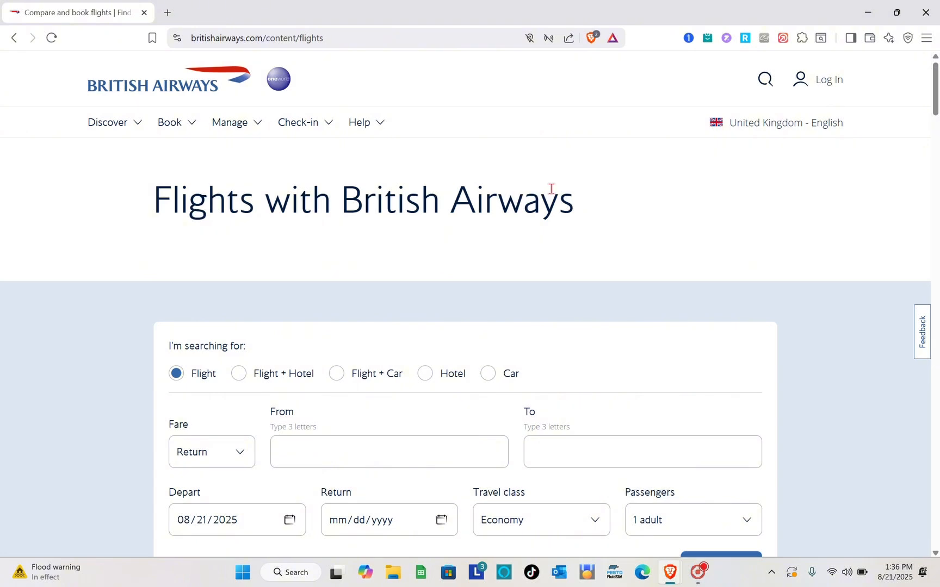
# - Search the web for "british airways" in a new tab and close that tab
pyautogui.click(167, 14)
pyautogui.write('br')
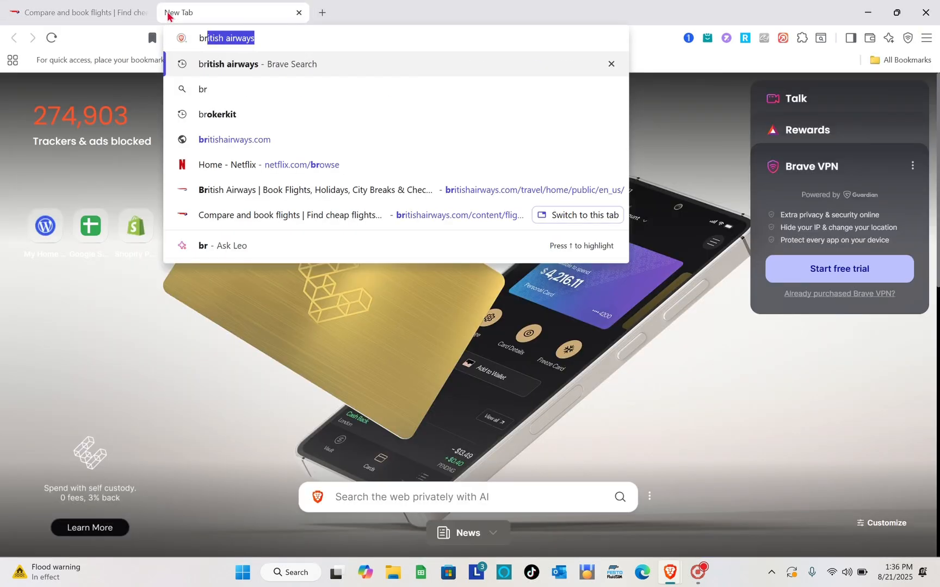
pyautogui.press('Right')
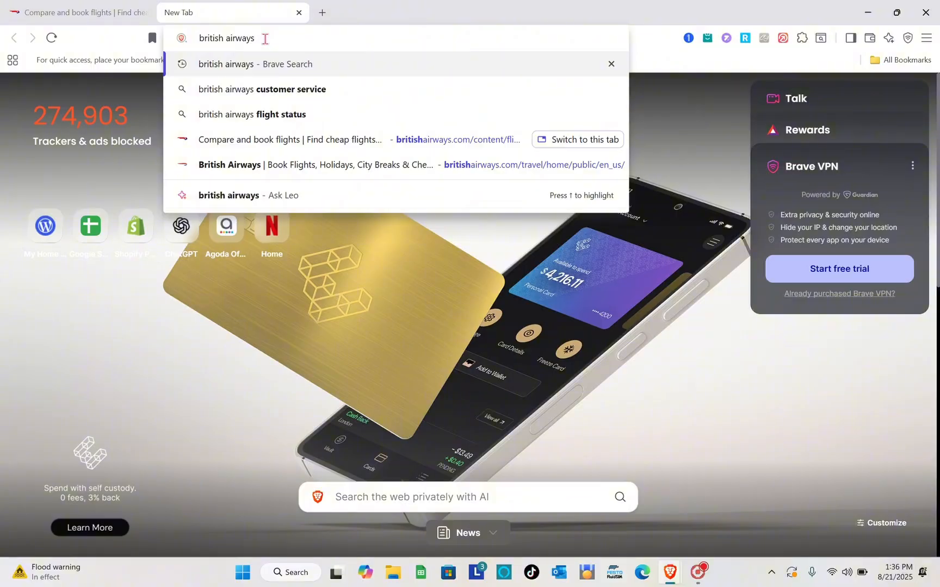
pyautogui.press('Return')
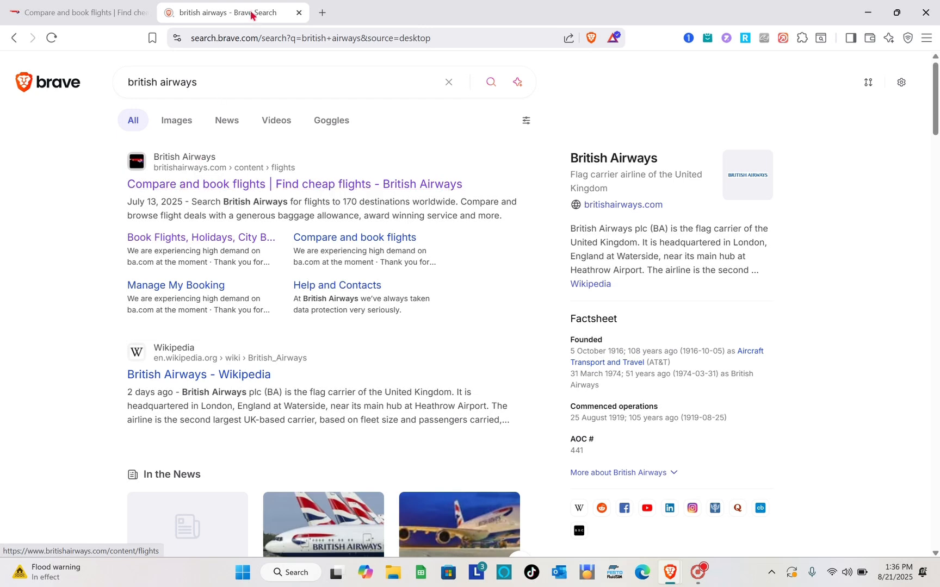
pyautogui.click(298, 13)
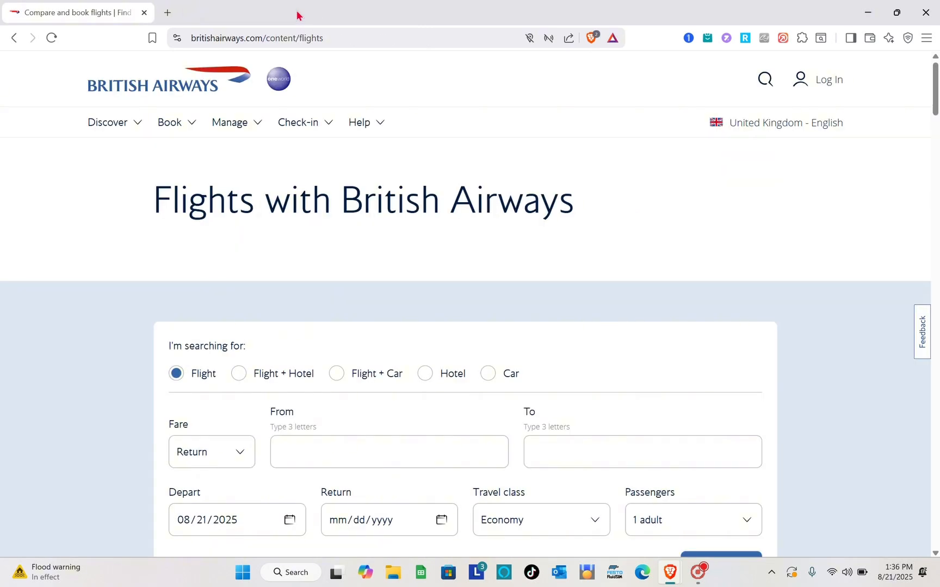
# - View the account log-in page, return to the flights page and dismiss the location request
pyautogui.scroll(-4, 347, 276)
pyautogui.scroll(4, 347, 276)
pyautogui.click(817, 82)
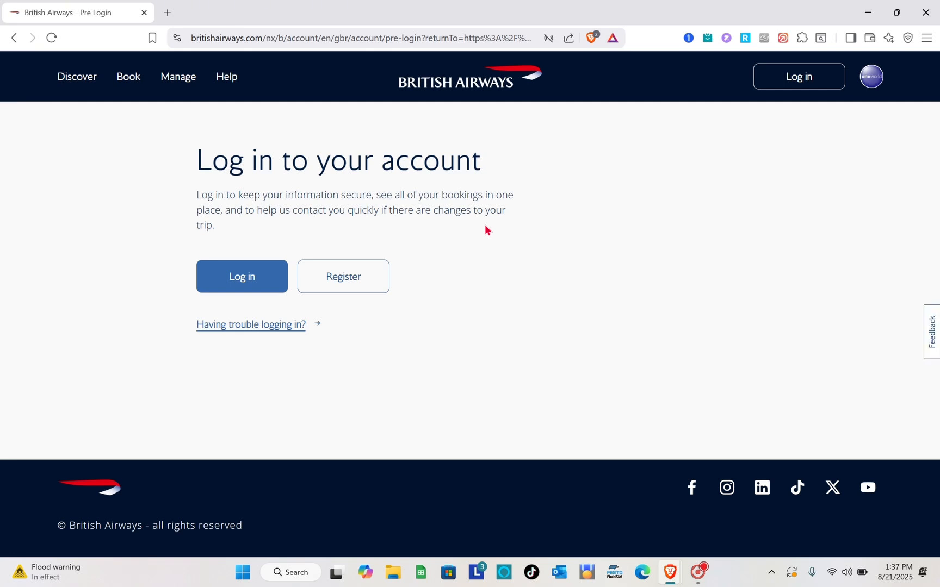
pyautogui.click(13, 39)
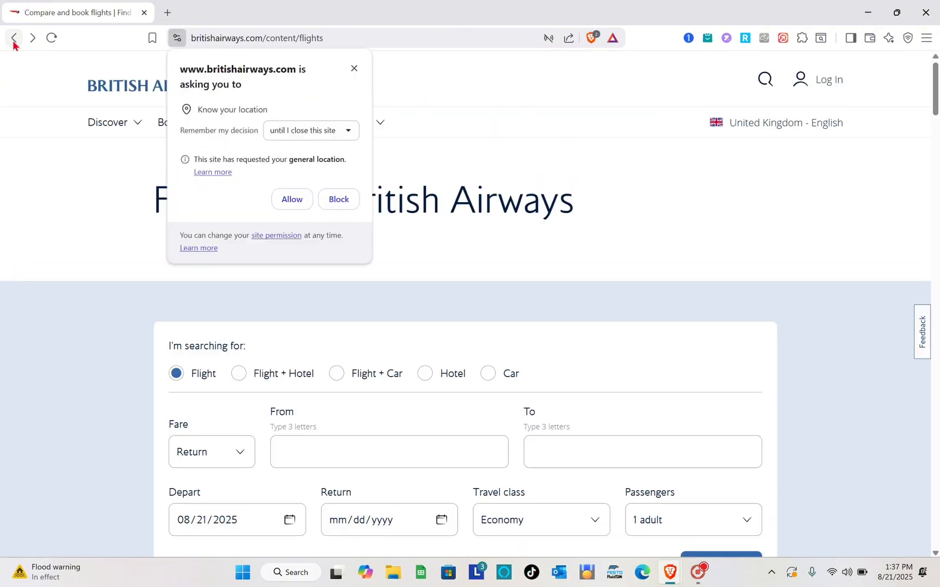
pyautogui.click(353, 68)
# - Preview the search forms for Flight + Hotel, Flight + Car, Hotel and Car, ending on the Flight search
pyautogui.scroll(-3, 353, 273)
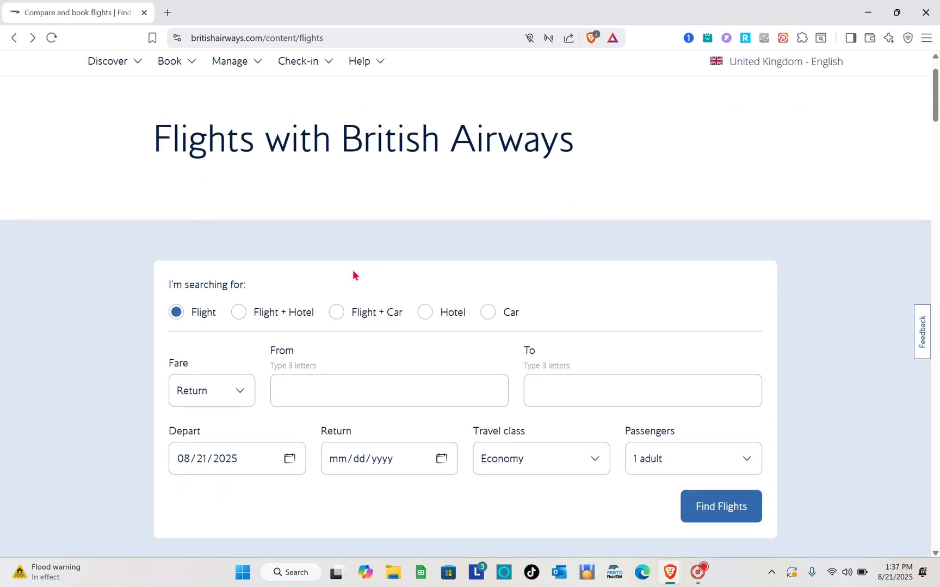
pyautogui.scroll(3, 353, 275)
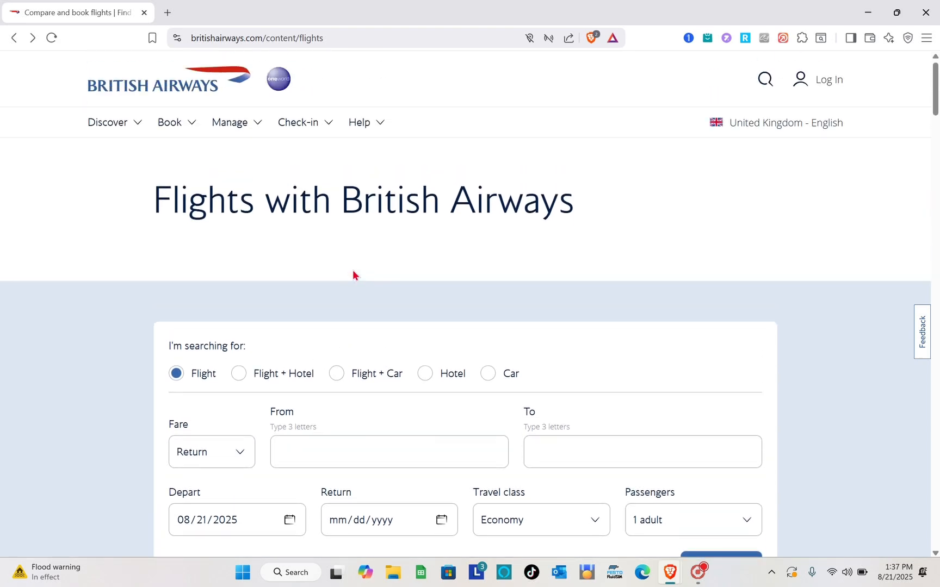
pyautogui.scroll(-3, 354, 275)
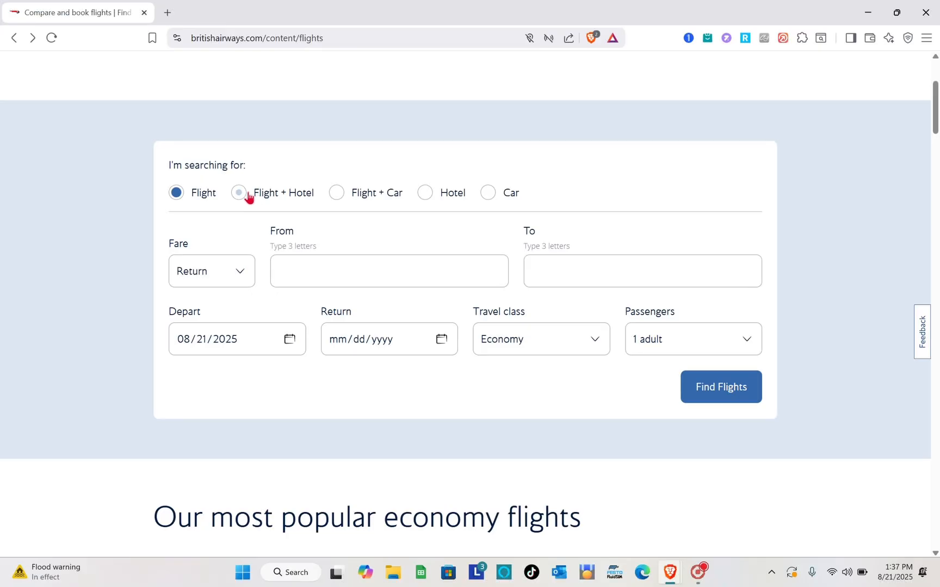
pyautogui.click(248, 196)
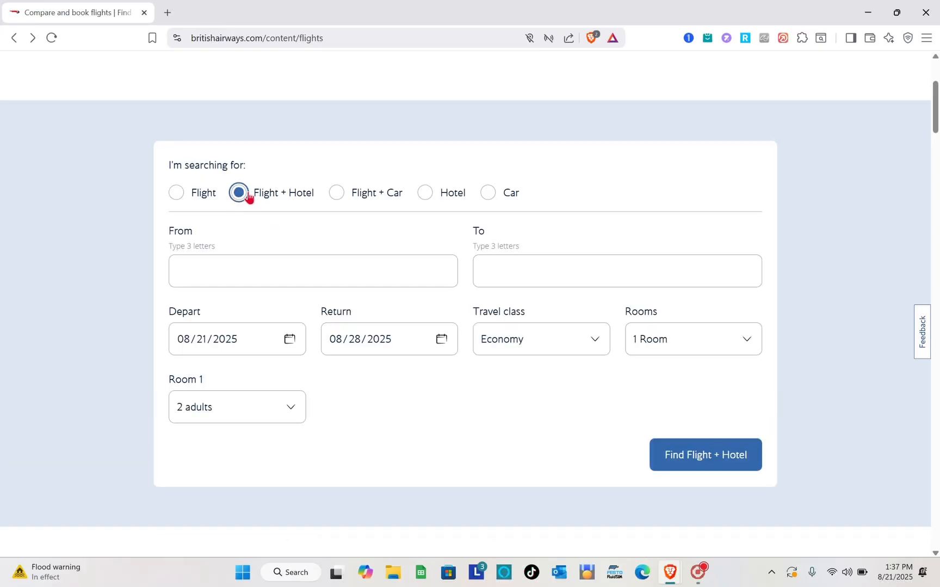
pyautogui.click(336, 203)
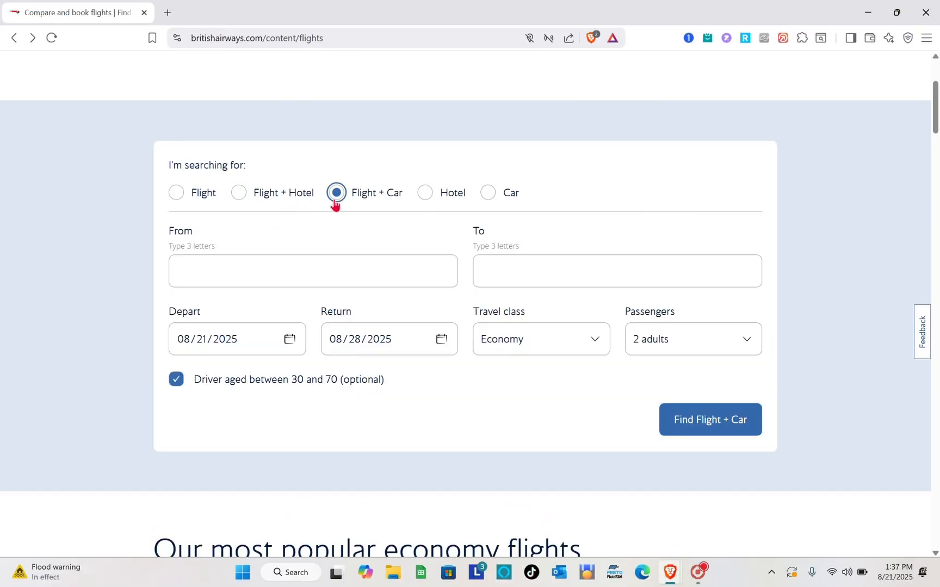
pyautogui.click(425, 199)
pyautogui.click(484, 202)
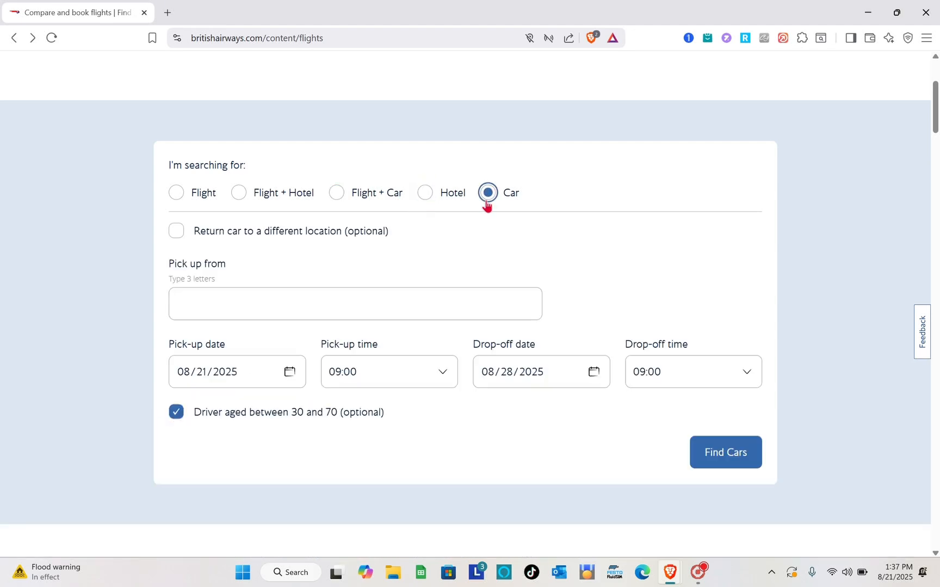
pyautogui.click(185, 201)
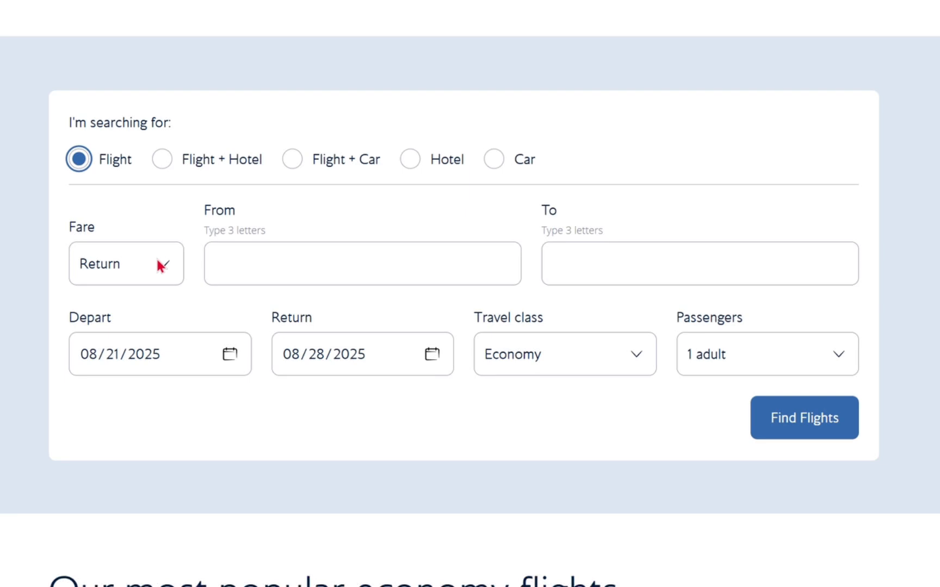
# - Set the fare to One way and the departure airport to Manila, Manila (MNL), Philippines
pyautogui.click(237, 272)
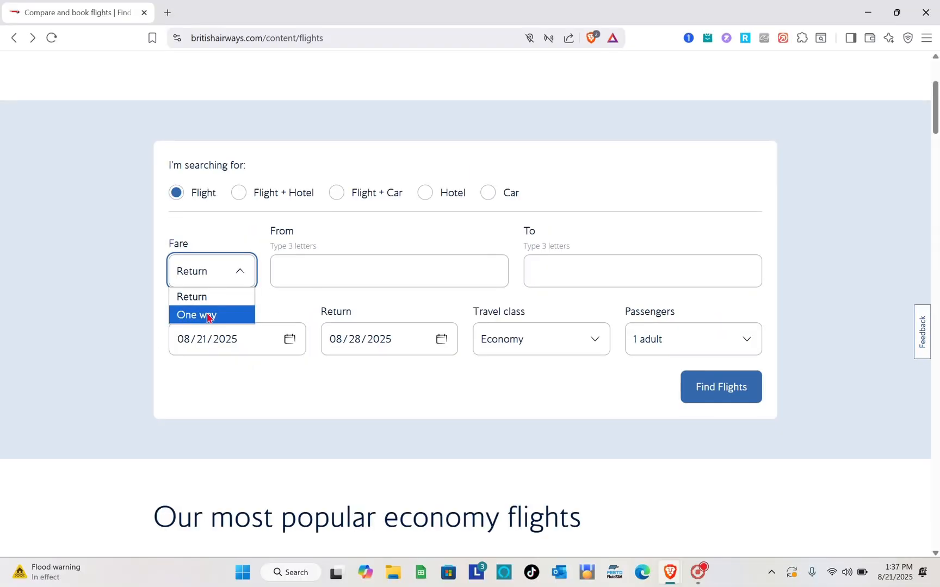
pyautogui.click(122, 322)
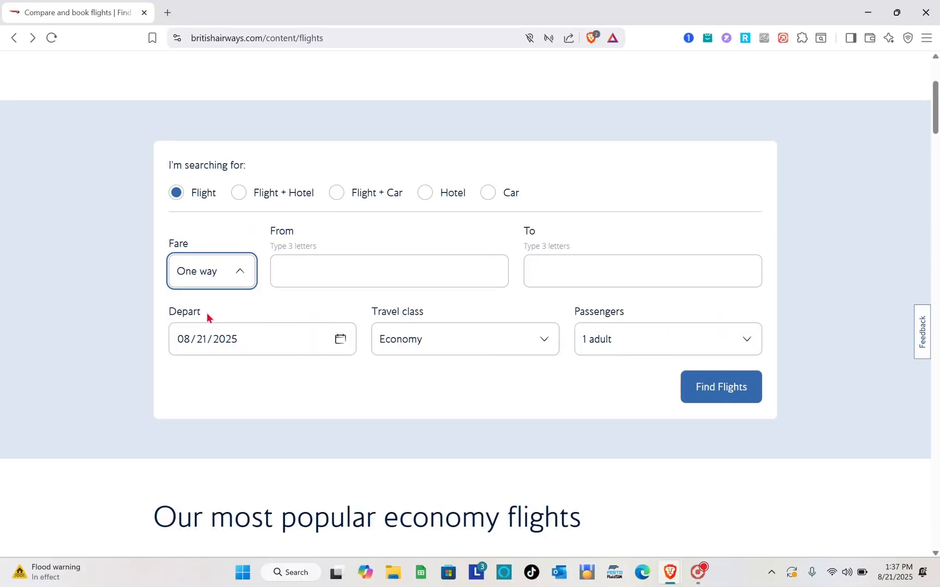
pyautogui.click(342, 269)
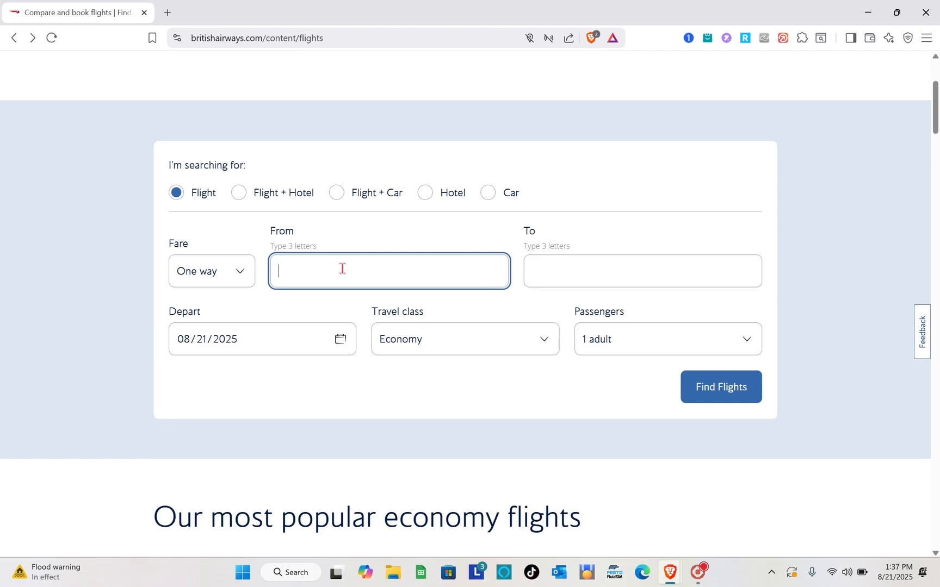
pyautogui.write('in')
pyautogui.press('BackSpace')
pyautogui.press('BackSpace')
pyautogui.write('manila')
# - Set the destination to London, London (All Airports) (LON), United Kingdom
pyautogui.click(558, 272)
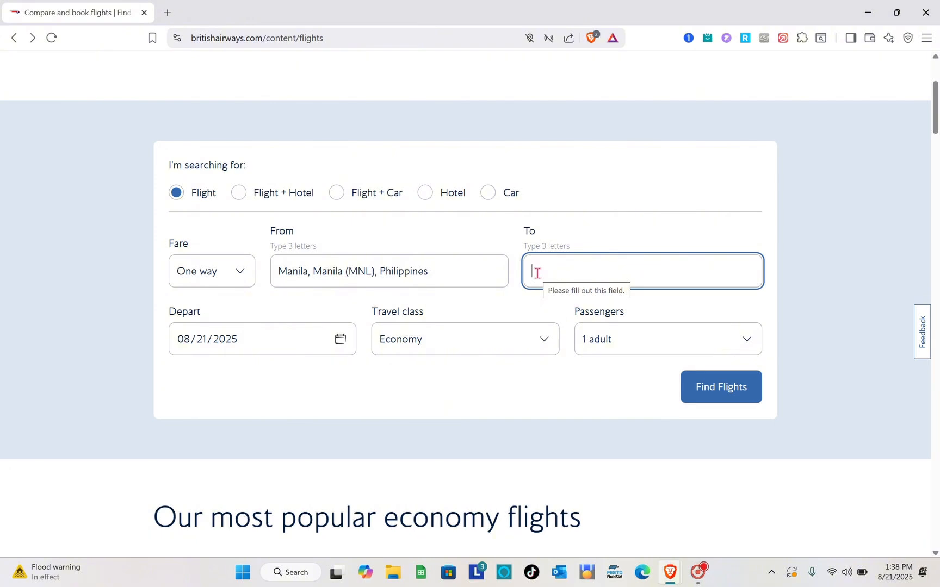
pyautogui.write('uk')
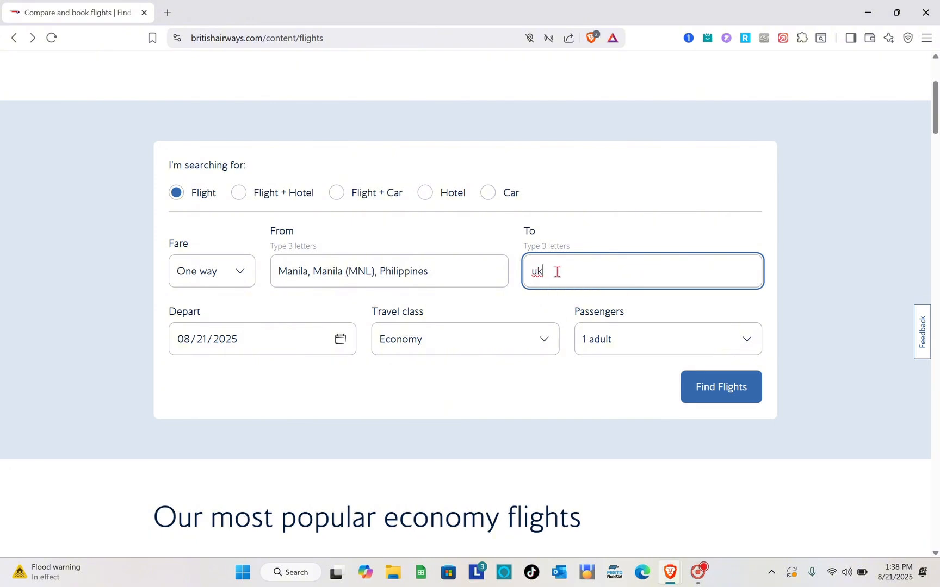
pyautogui.press('BackSpace')
pyautogui.write('nited')
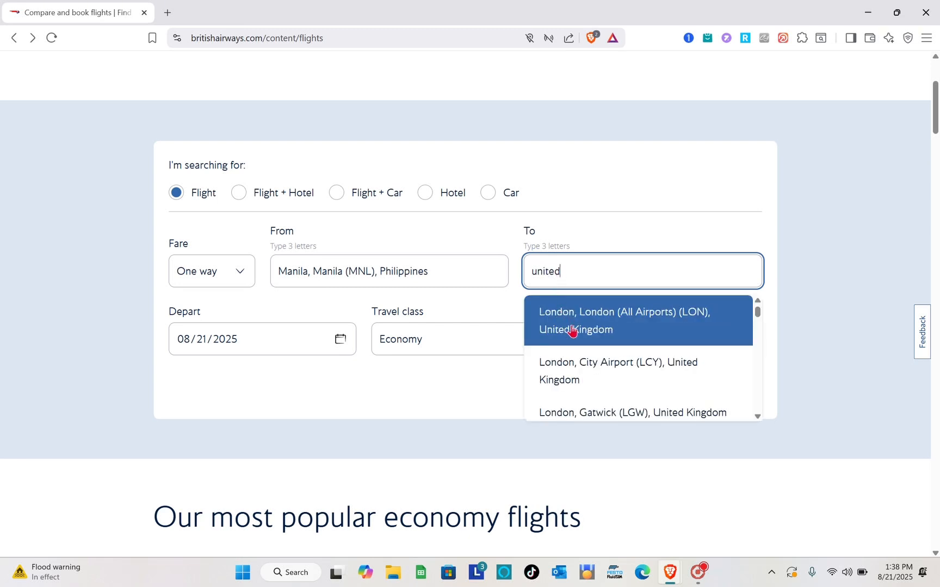
pyautogui.click(615, 336)
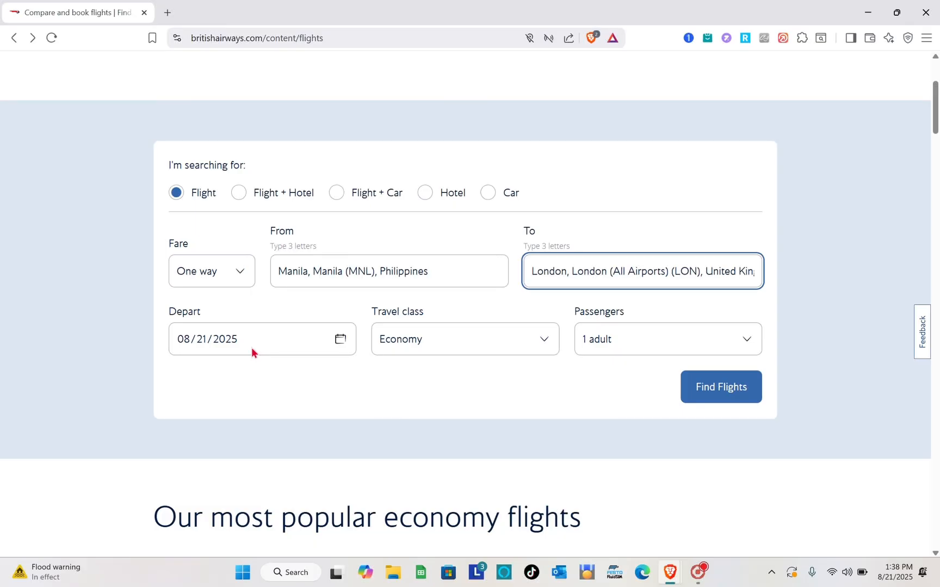
# - Set the departure date to 09/25/2025
pyautogui.click(235, 342)
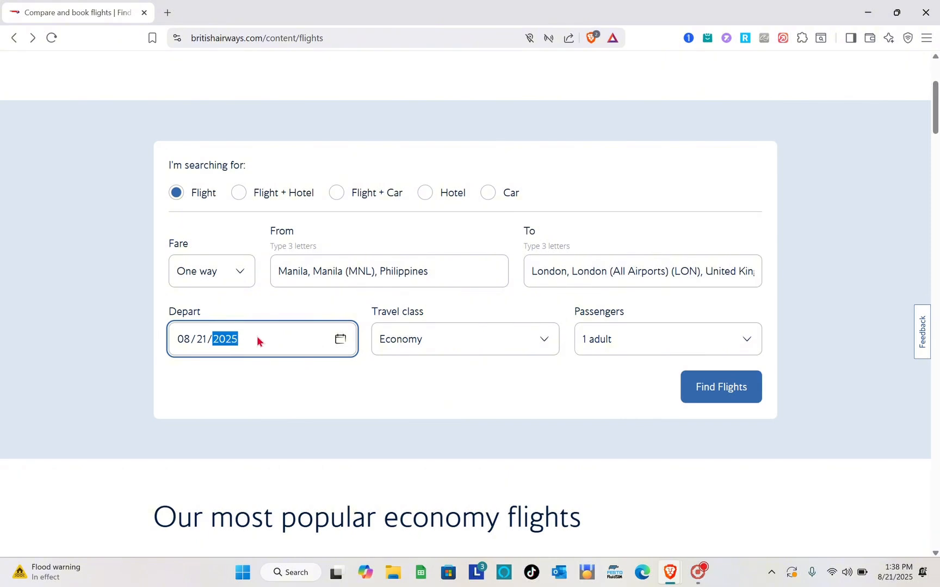
pyautogui.click(340, 339)
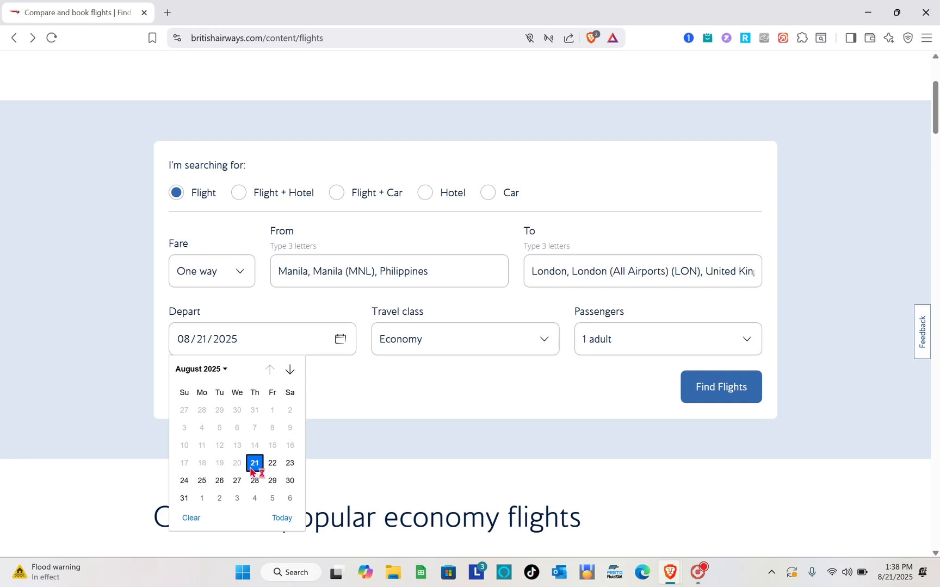
pyautogui.click(290, 370)
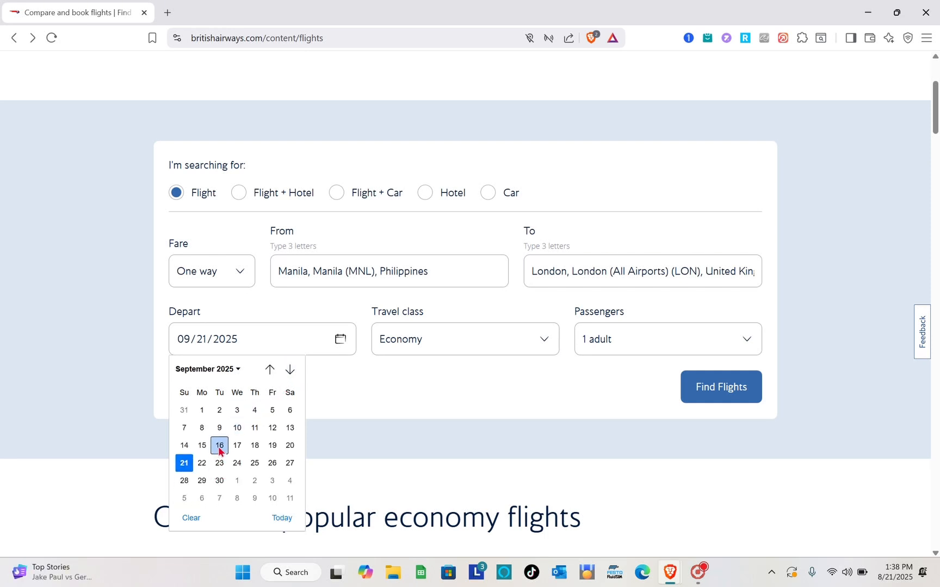
pyautogui.click(255, 464)
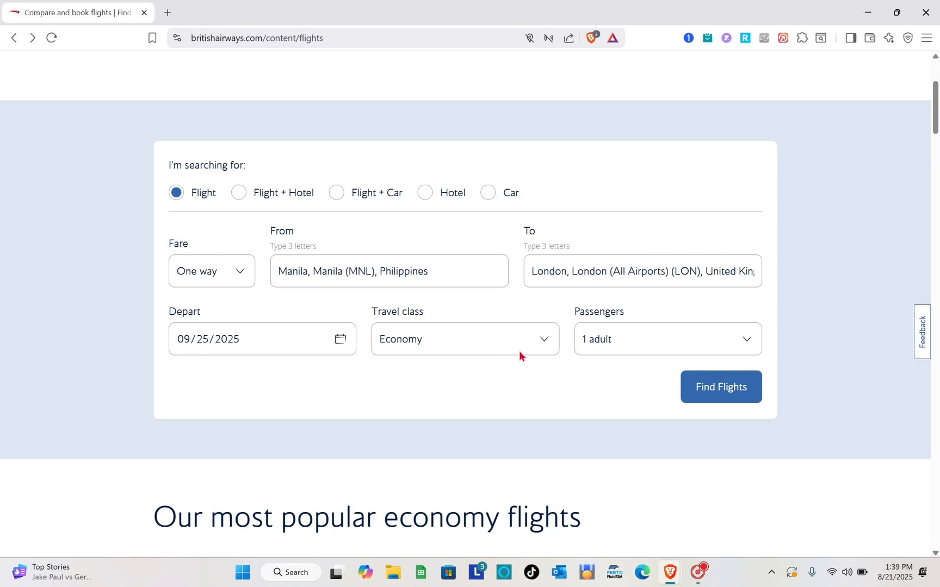
# - Review the available travel classes and the flexible ticket option, then close the choices
pyautogui.click(533, 347)
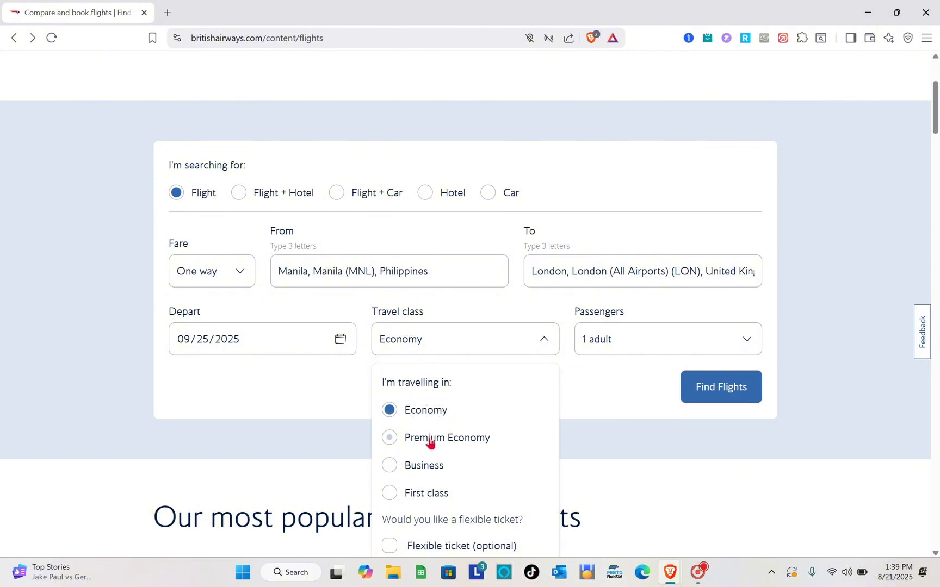
pyautogui.scroll(-1, 430, 442)
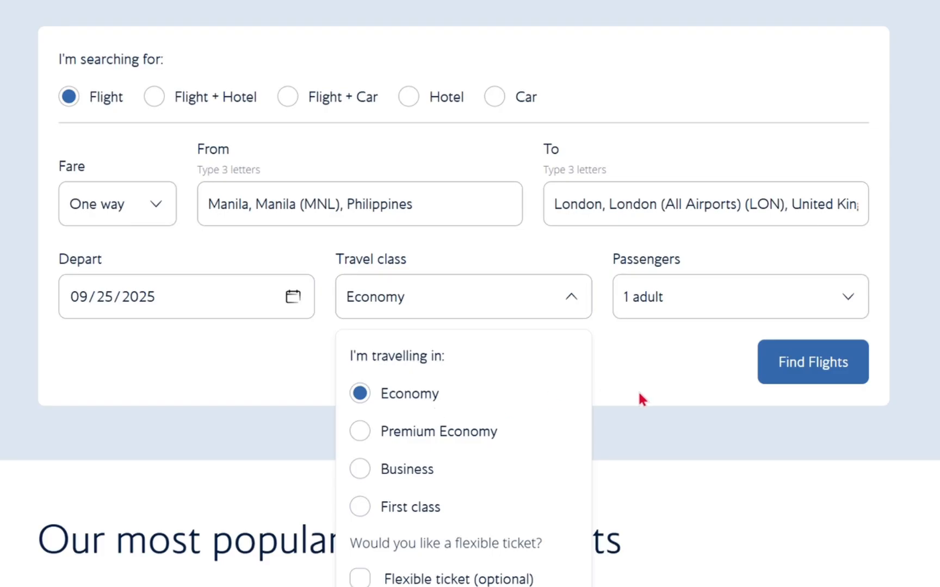
pyautogui.click(670, 395)
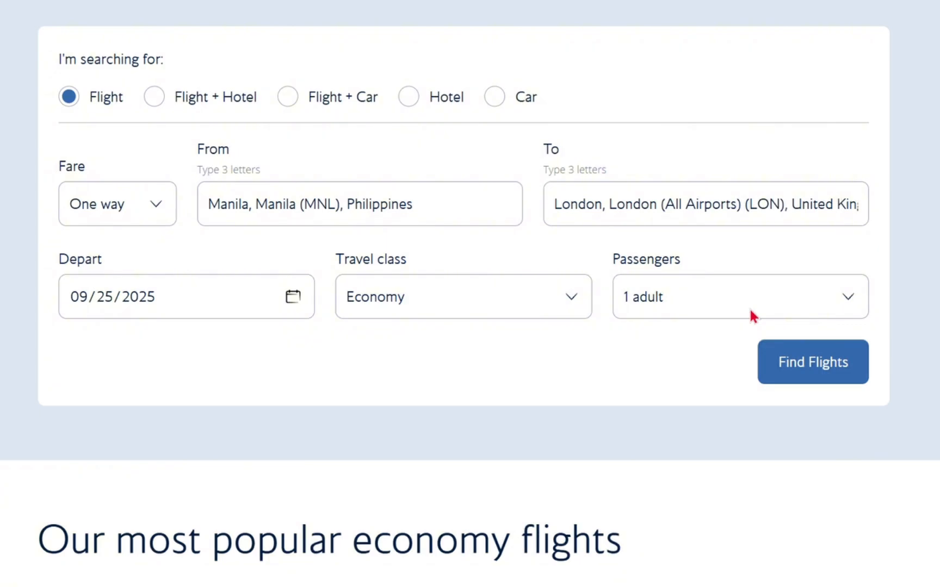
# - Review the passenger categories for adults, young adults, children and infants, and close the selection
pyautogui.click(750, 311)
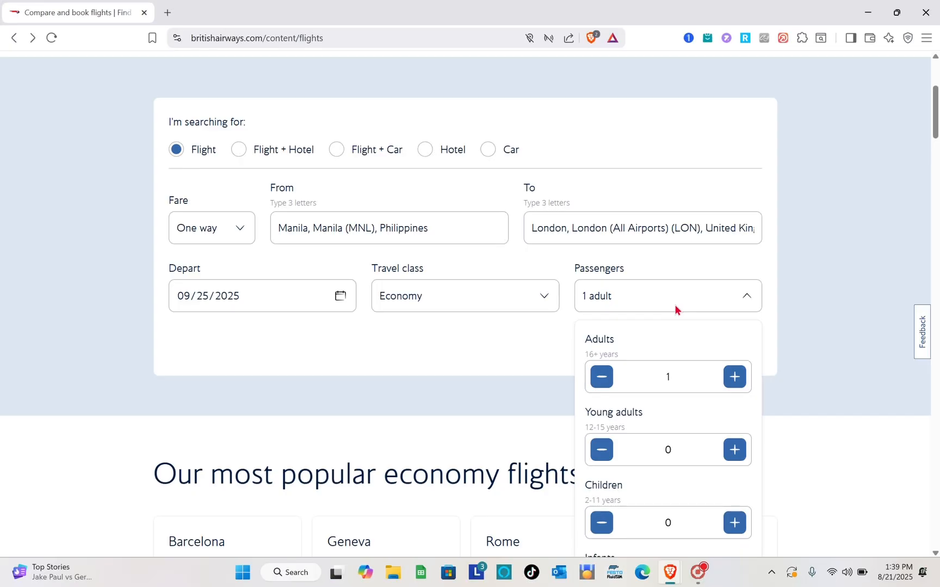
pyautogui.scroll(-1, 675, 306)
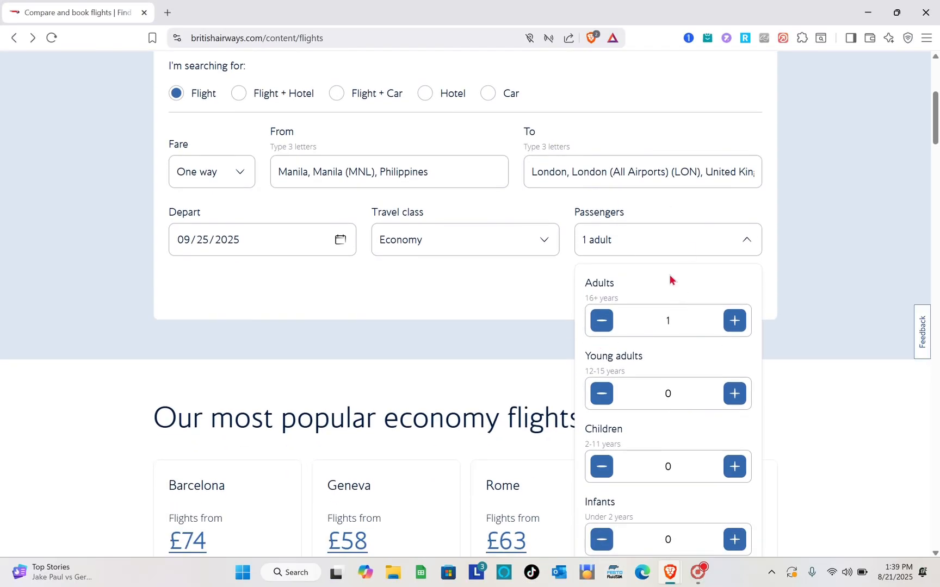
pyautogui.scroll(-1, 607, 289)
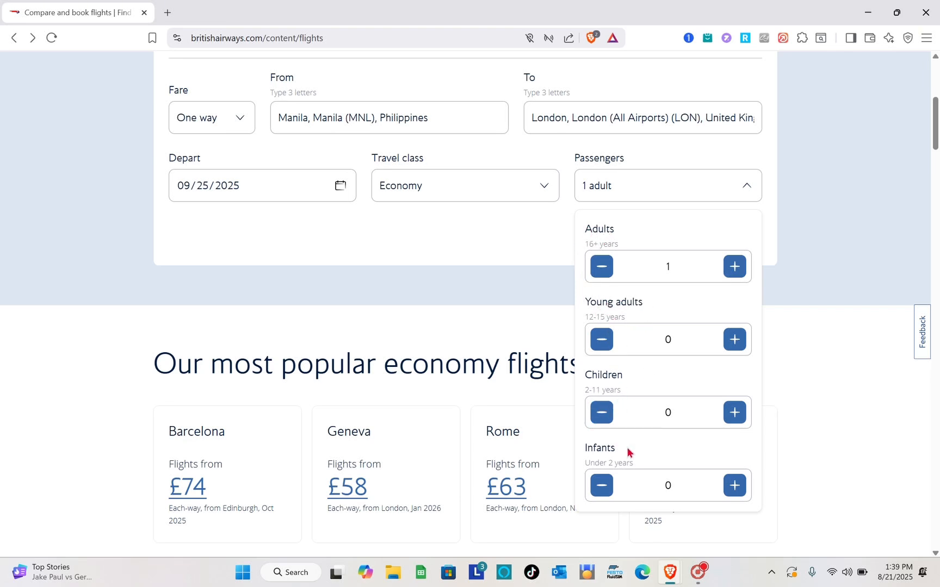
pyautogui.scroll(-1, 627, 449)
pyautogui.scroll(1, 631, 435)
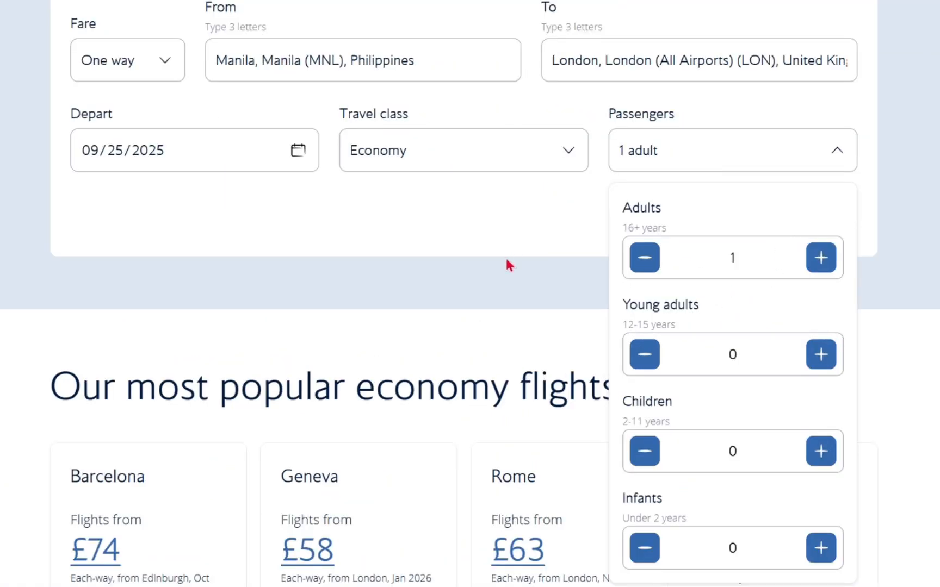
pyautogui.click(508, 264)
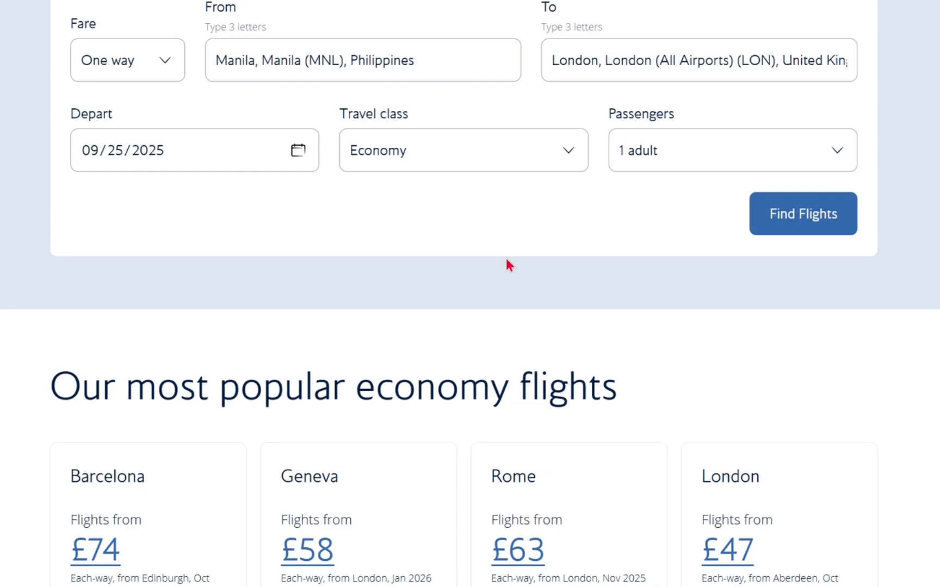
# - Run the flight search with the entered trip details
pyautogui.scroll(3, 508, 265)
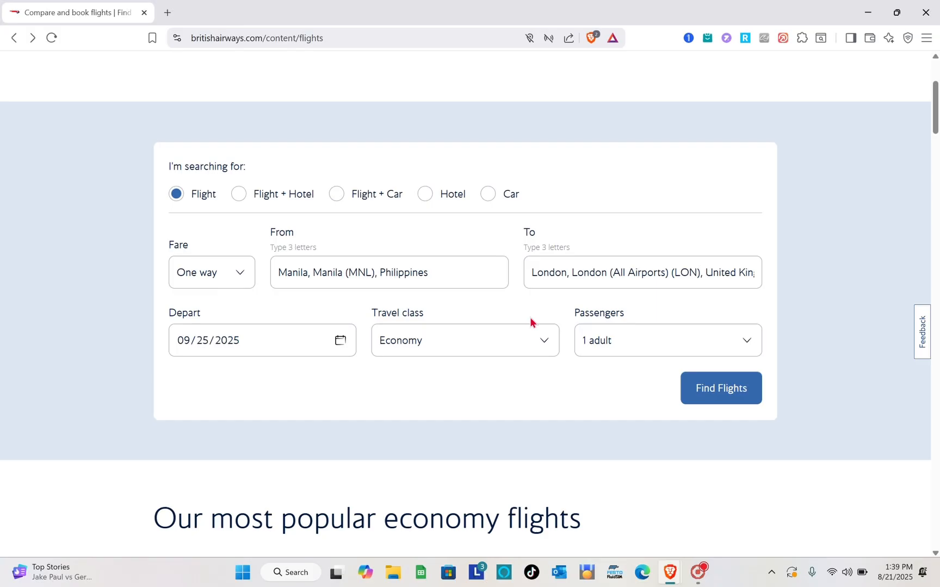
pyautogui.scroll(1, 549, 327)
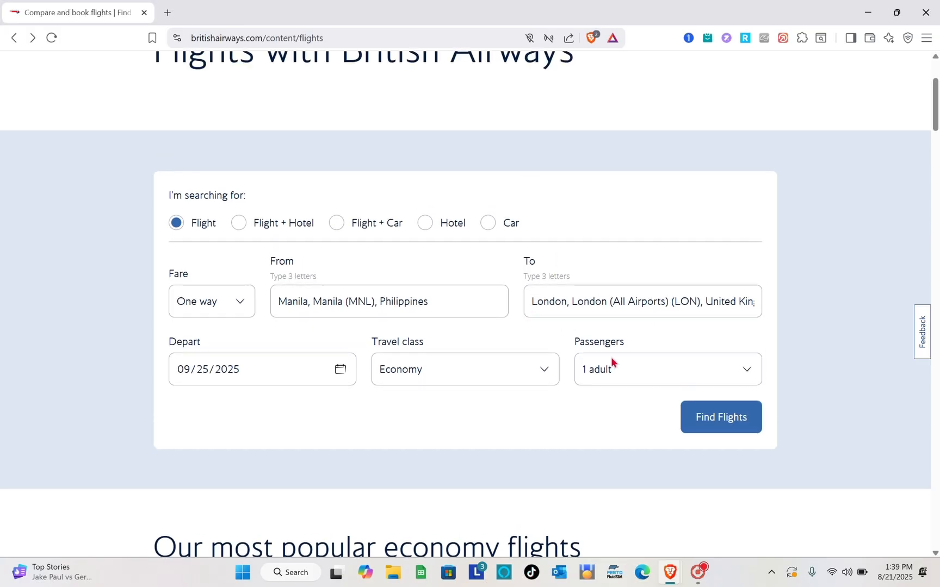
pyautogui.click(736, 429)
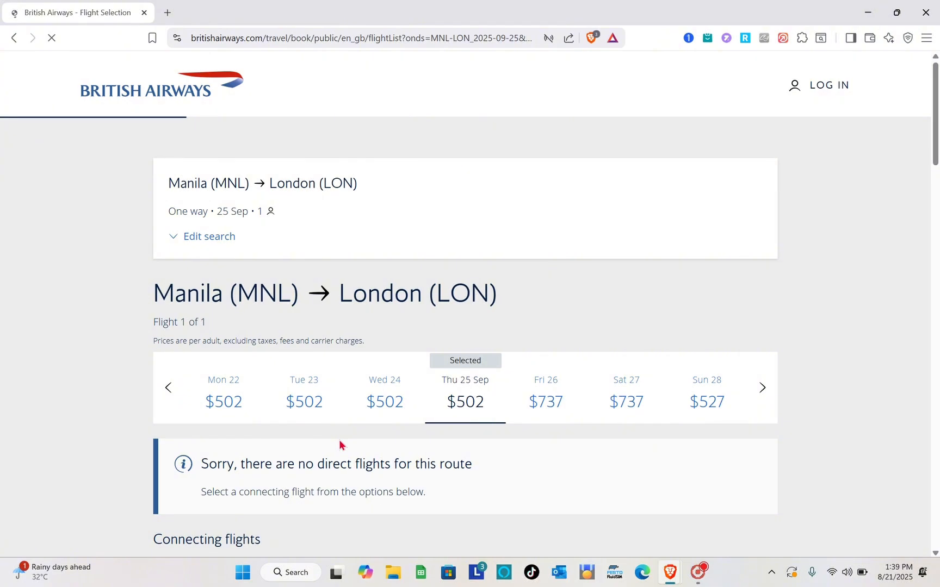
# - Examine the connecting Manila to London flights on 25 September, comparing airlines, departure times, durations and cabin fares
pyautogui.scroll(-3, 340, 445)
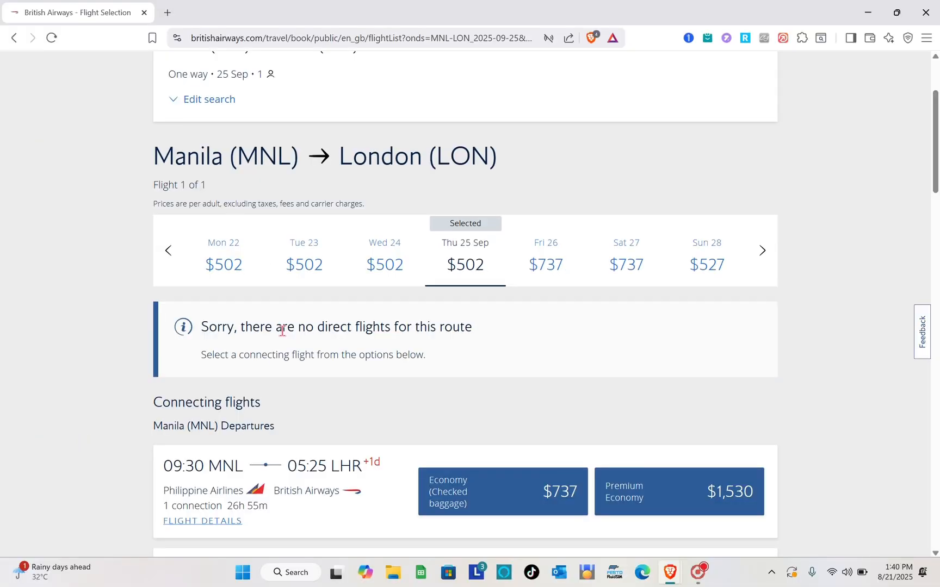
pyautogui.scroll(-2, 214, 343)
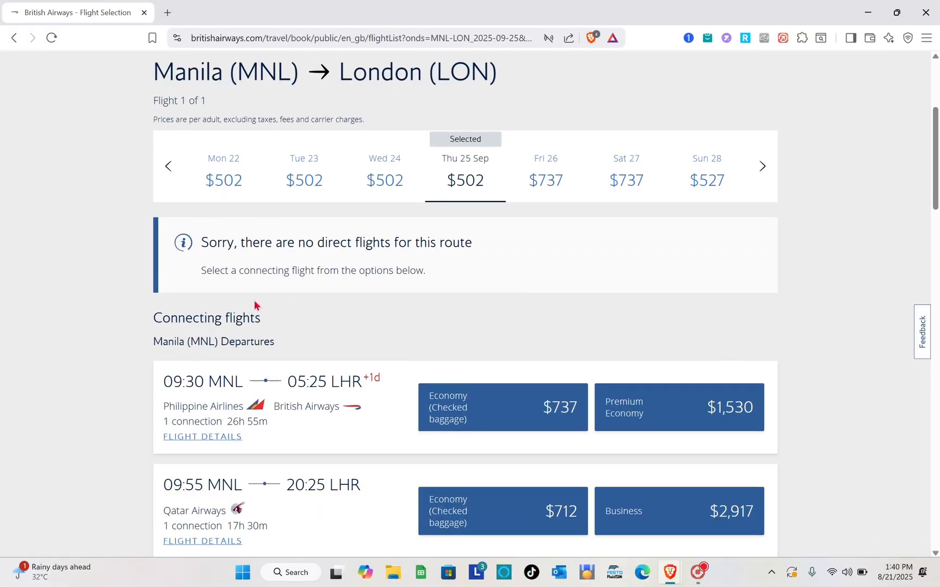
pyautogui.scroll(-3, 255, 305)
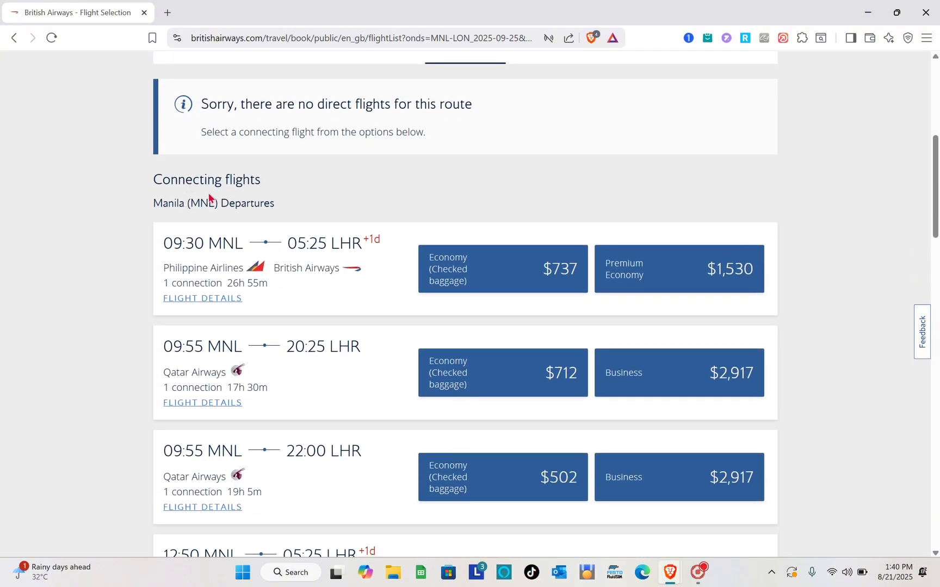
pyautogui.scroll(-1, 209, 197)
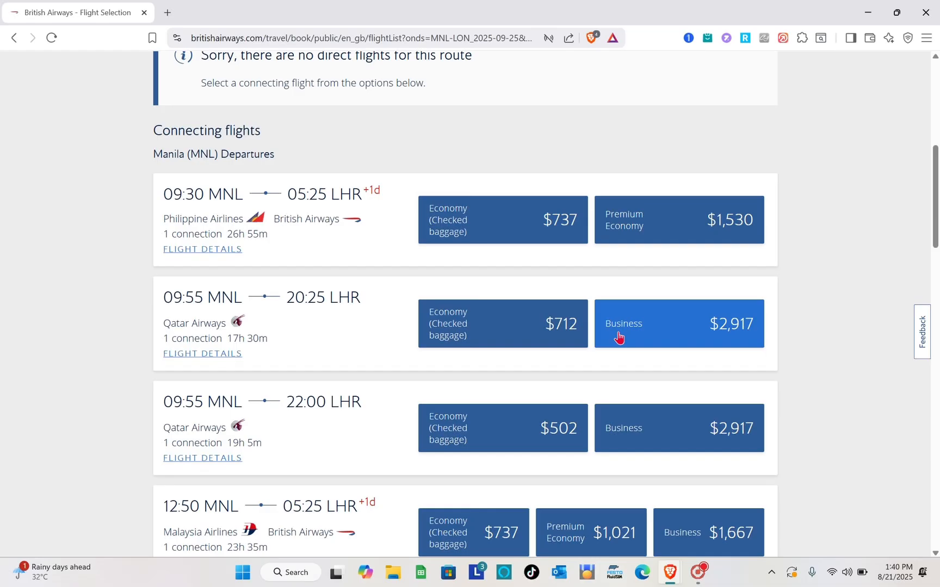
pyautogui.scroll(-4, 619, 337)
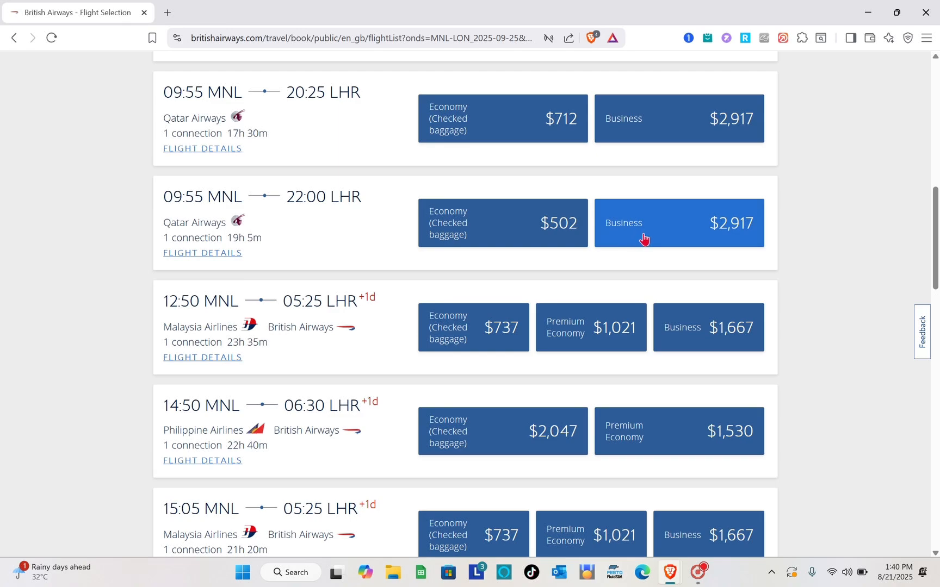
pyautogui.scroll(-3, 494, 352)
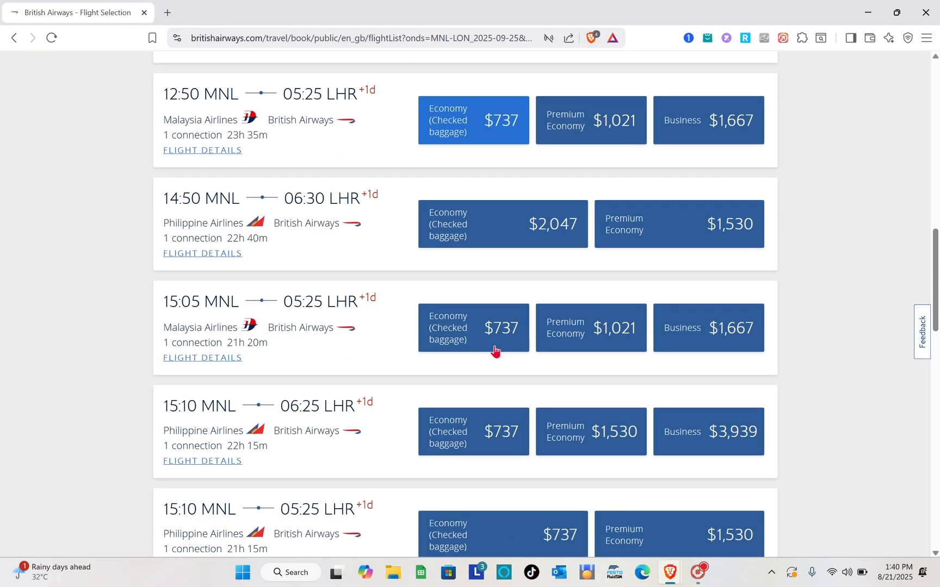
pyautogui.scroll(2, 495, 351)
pyautogui.scroll(5, 495, 352)
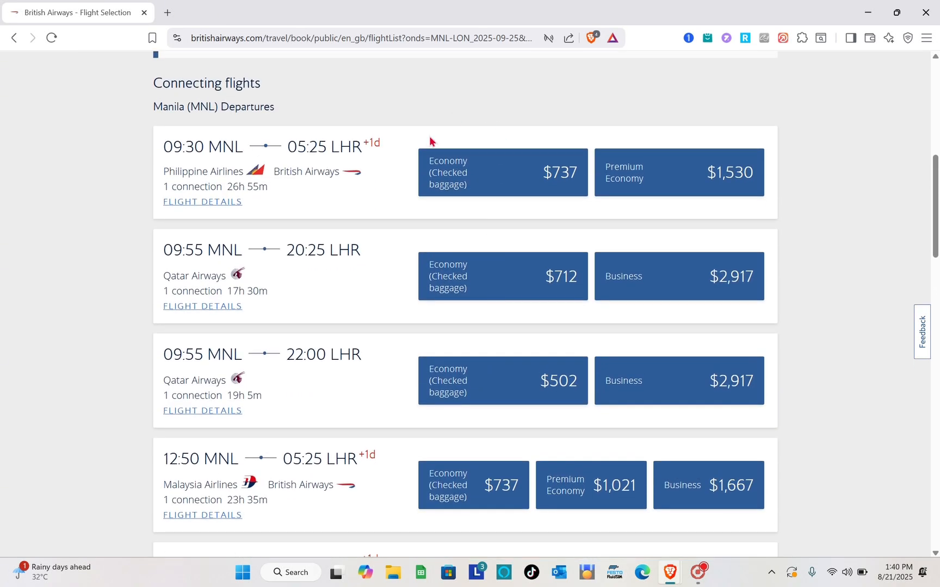
# - Check the cabin inclusions and the full flight details of the 09:30 Philippine Airlines and British Airways connection, closing each view
pyautogui.click(492, 175)
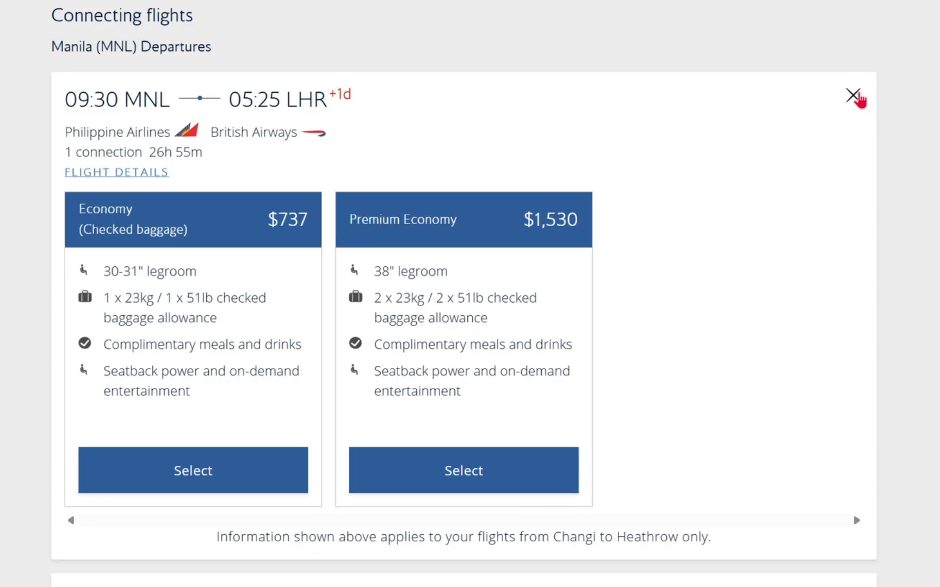
pyautogui.click(854, 96)
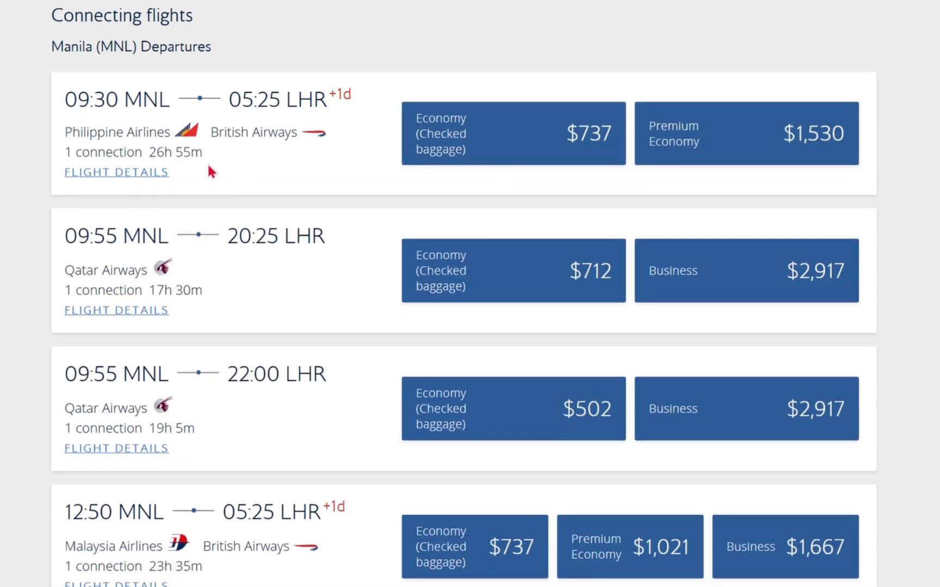
pyautogui.click(136, 173)
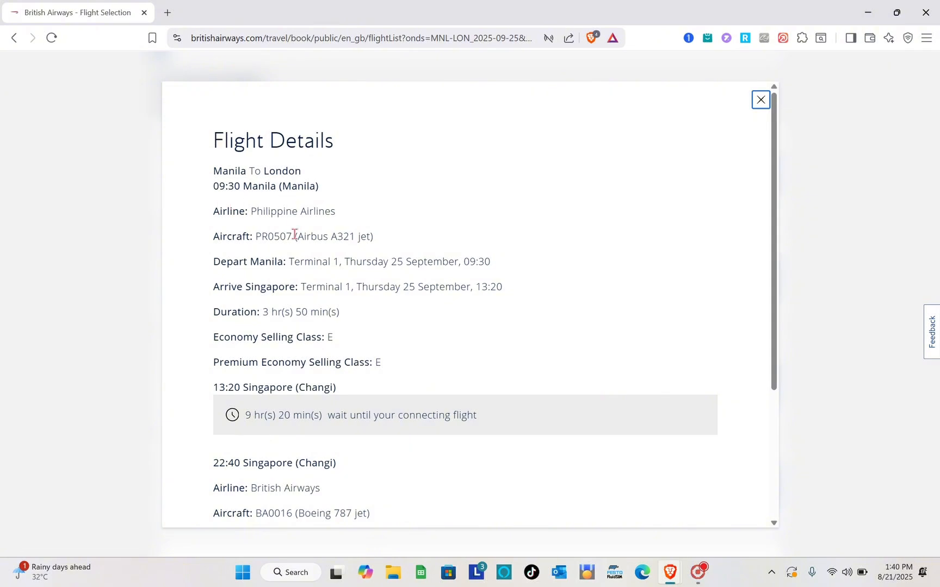
pyautogui.scroll(-1, 294, 234)
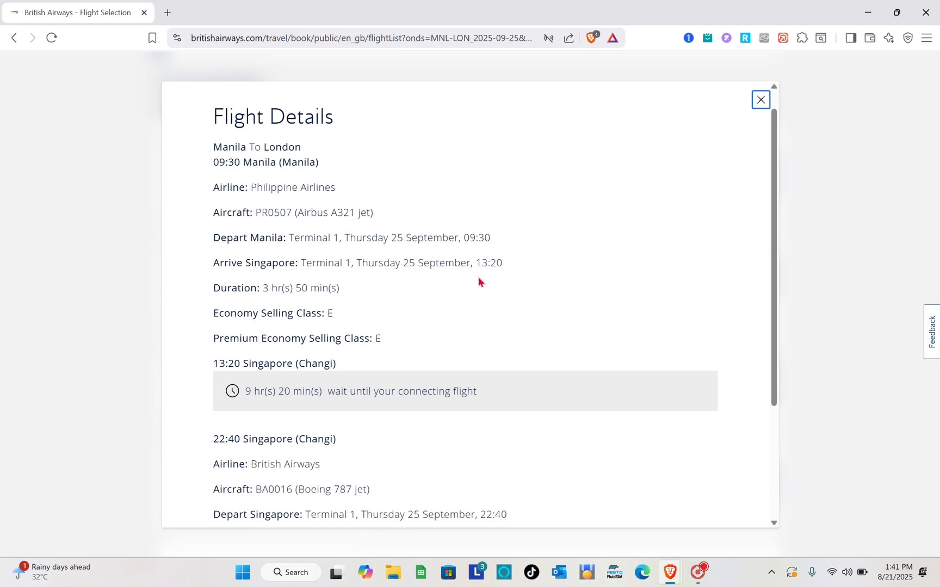
pyautogui.scroll(-1, 334, 294)
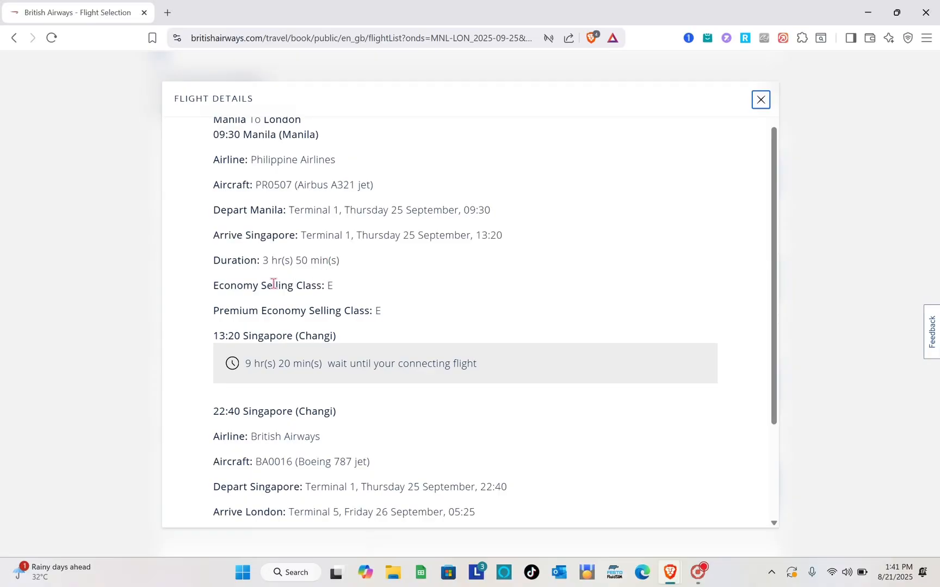
pyautogui.scroll(-1, 274, 283)
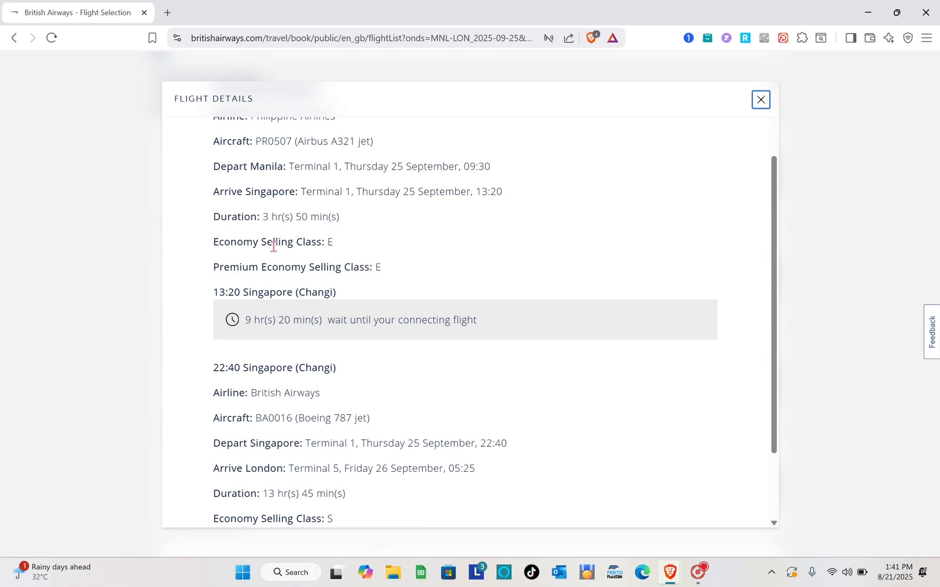
pyautogui.scroll(-1, 274, 246)
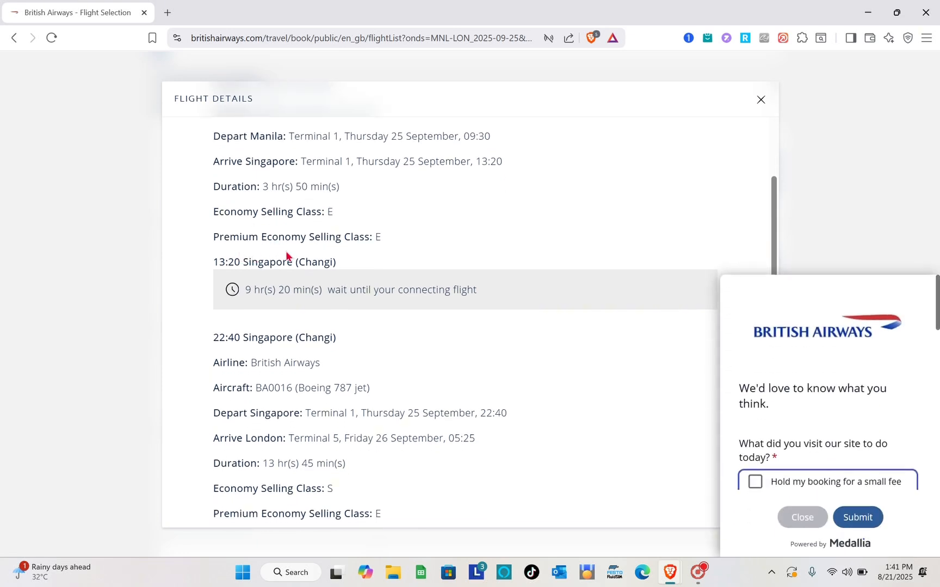
pyautogui.scroll(-2, 287, 242)
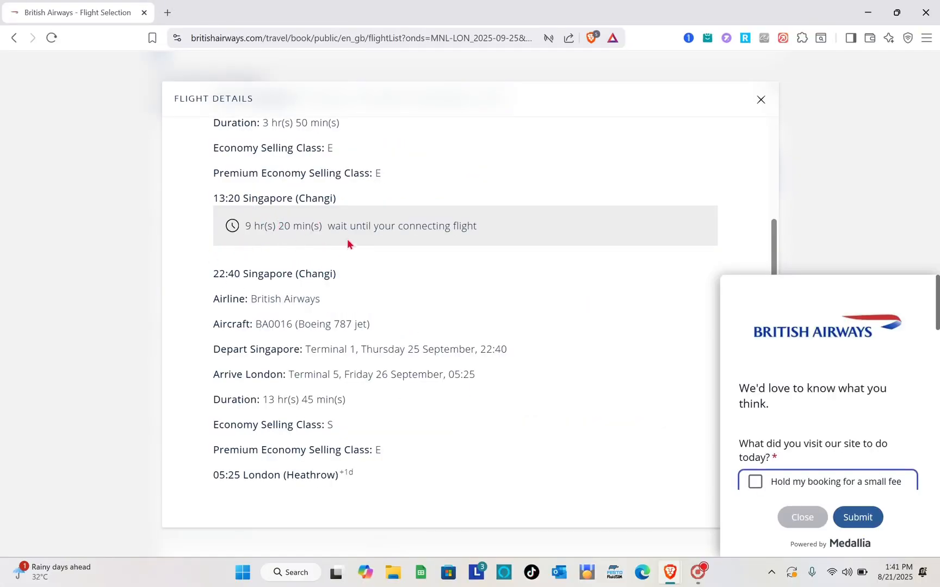
pyautogui.scroll(4, 350, 238)
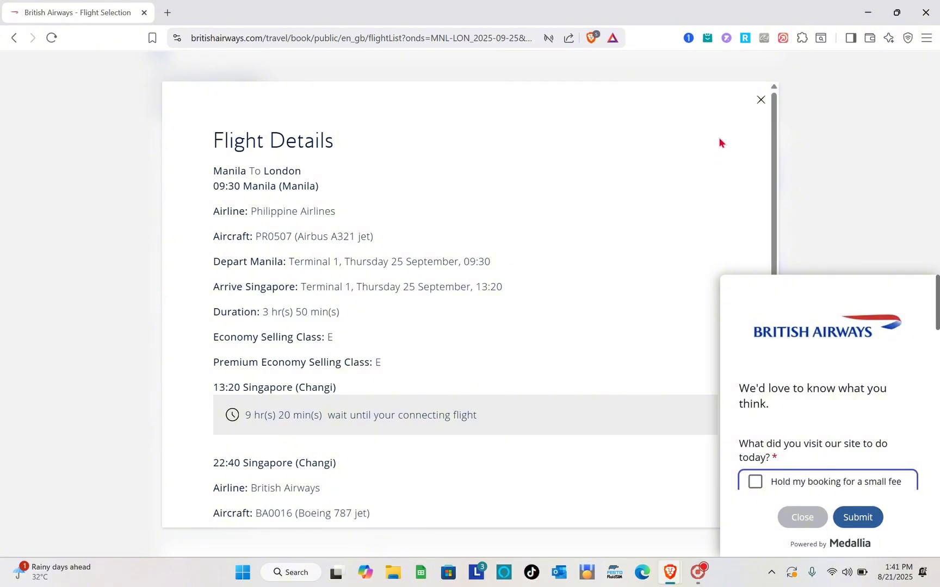
pyautogui.click(761, 101)
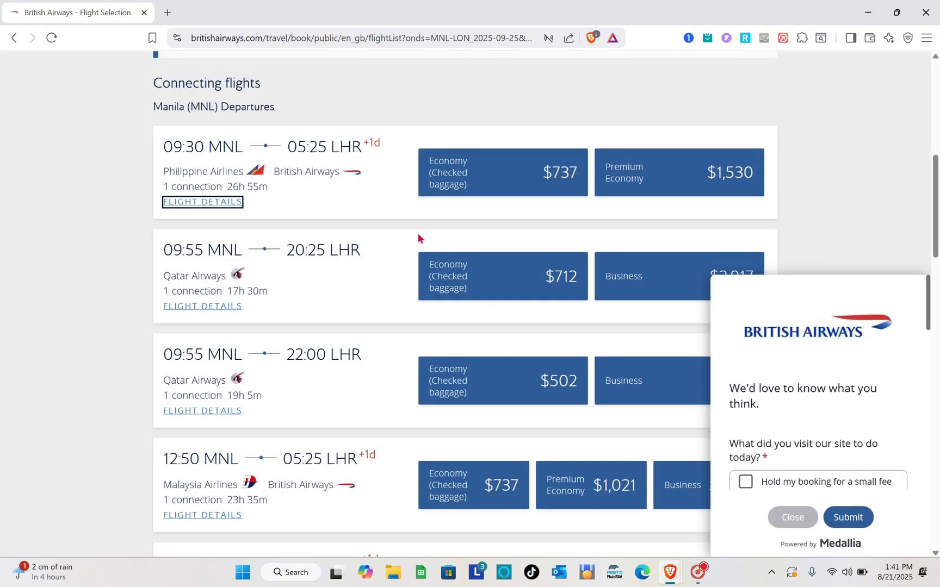
# - Select the Economy (Checked baggage) fare for the 09:30 Manila to Heathrow flight
pyautogui.click(493, 180)
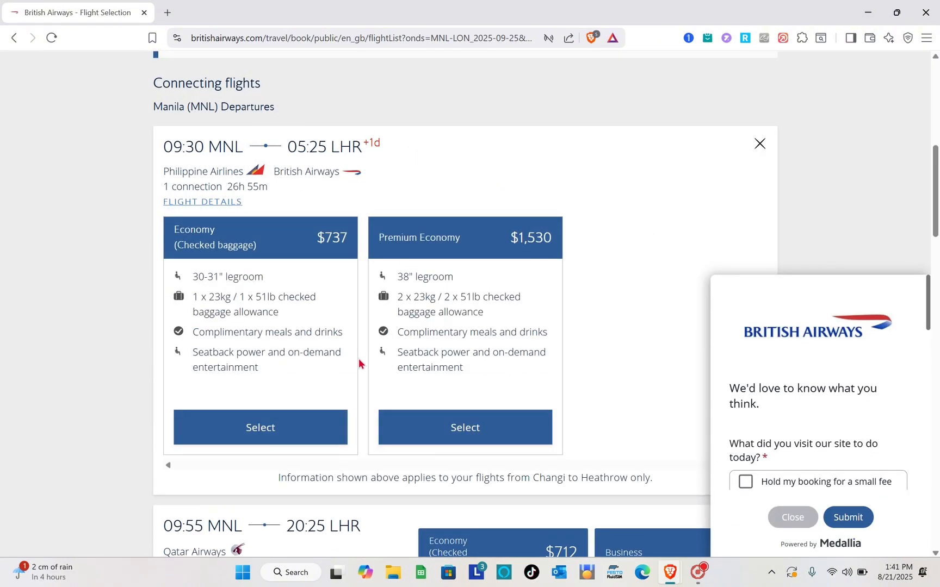
pyautogui.scroll(-1, 358, 363)
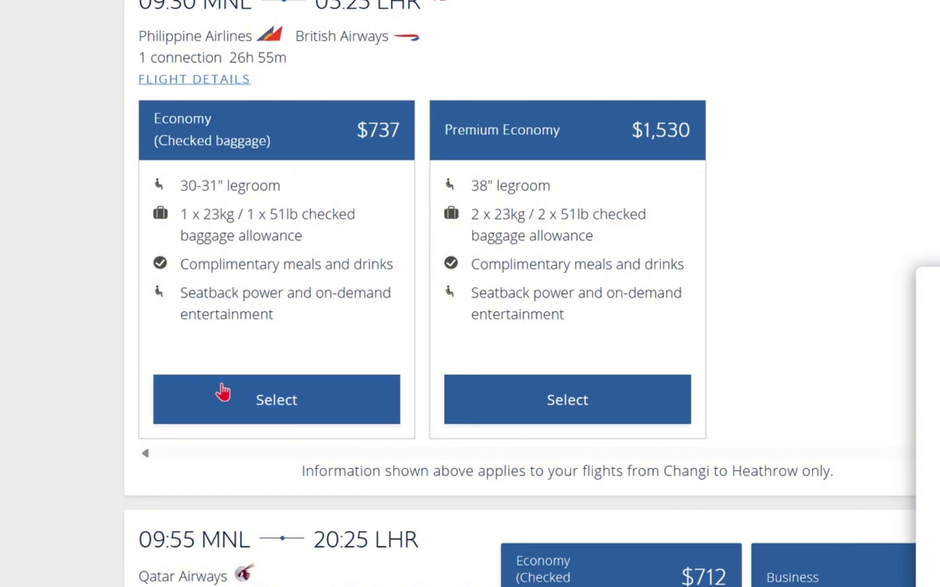
pyautogui.click(297, 401)
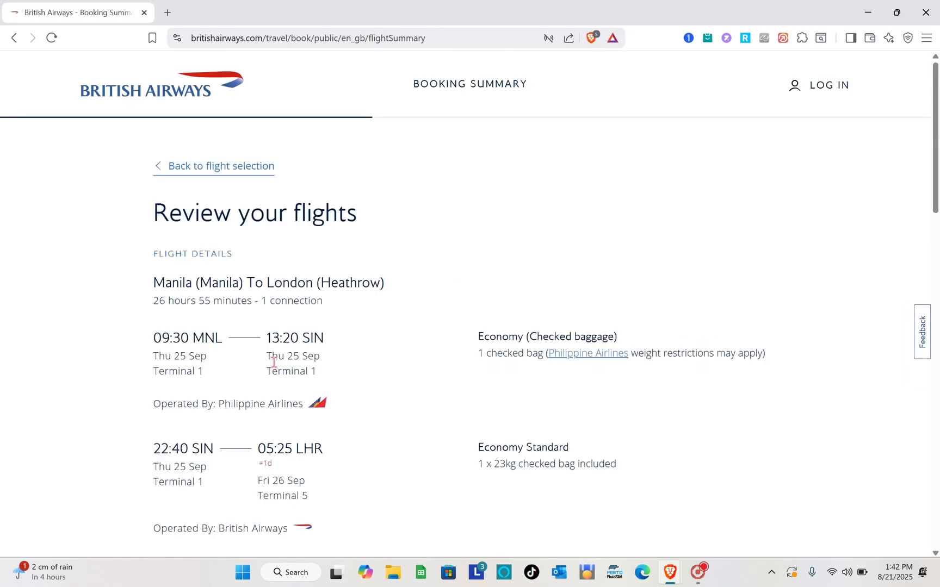
# - Review the booking summary, including both flight legs, baggage, the eVoucher and Avios options, and the total price
pyautogui.scroll(-4, 254, 306)
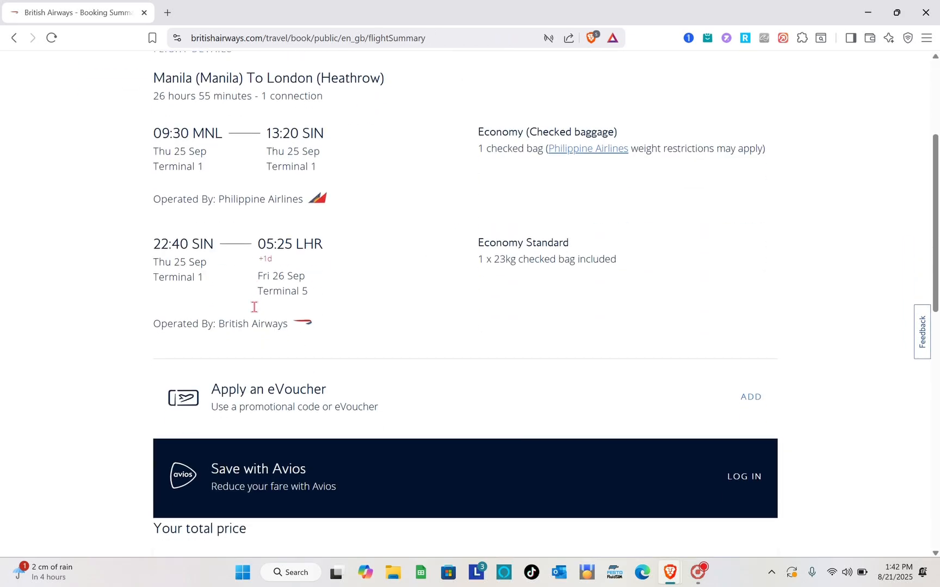
pyautogui.scroll(-4, 254, 307)
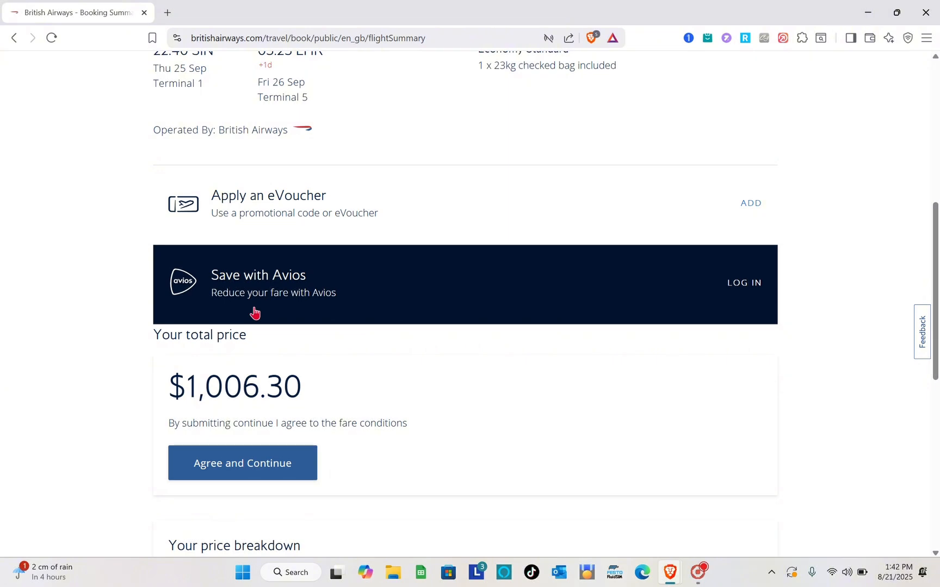
pyautogui.scroll(5, 254, 311)
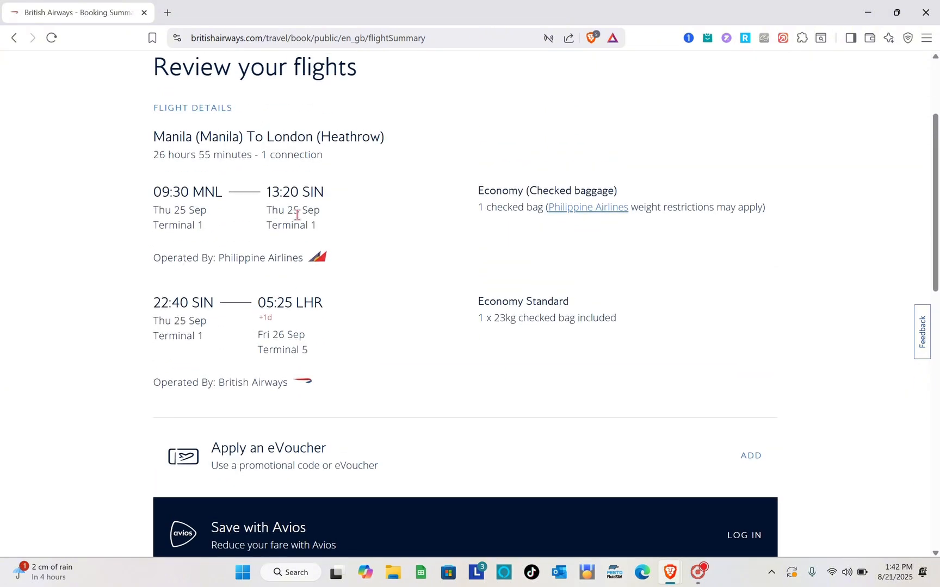
pyautogui.scroll(-3, 297, 214)
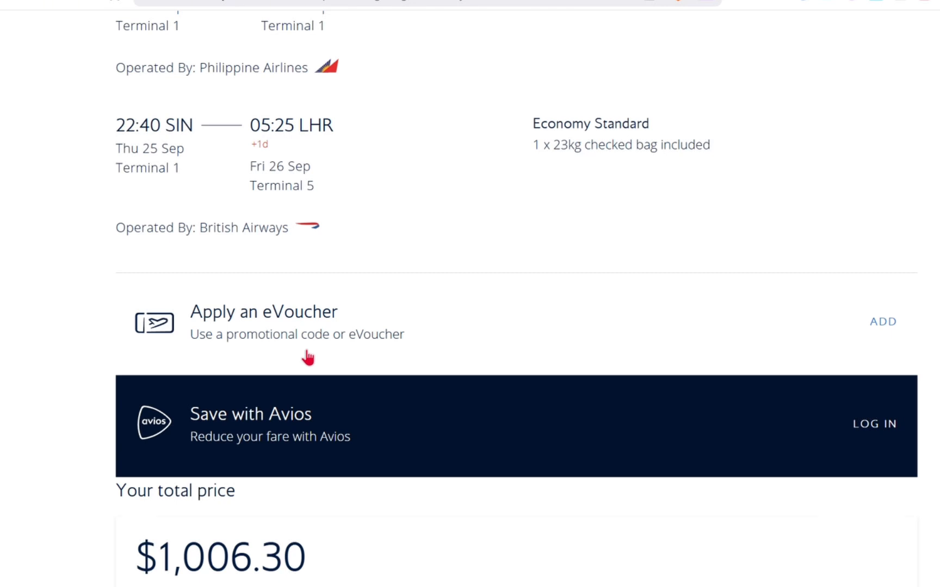
pyautogui.scroll(-3, 303, 321)
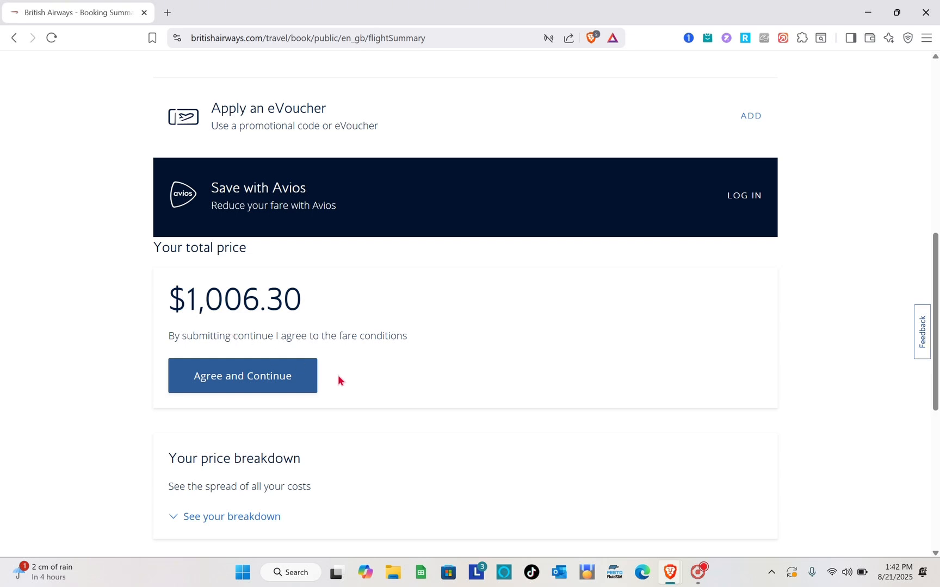
# - Expand the price breakdown and examine the fare, charges and taxes for the adult passenger
pyautogui.scroll(-3, 338, 375)
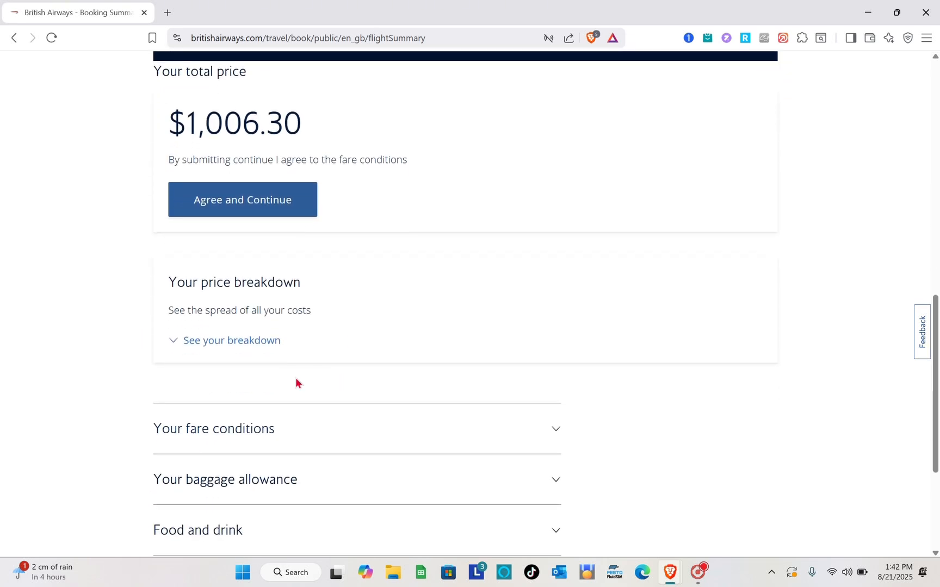
pyautogui.click(200, 343)
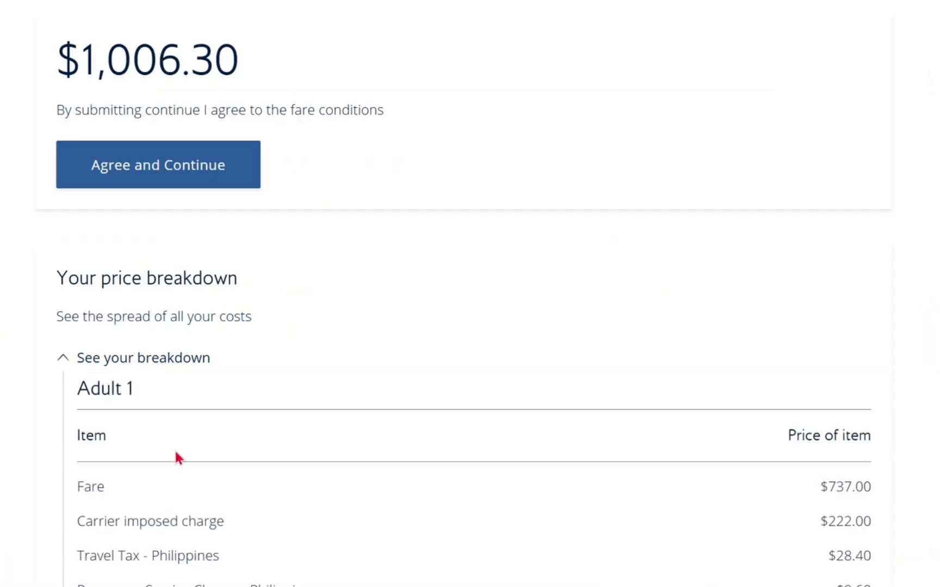
pyautogui.scroll(-4, 177, 457)
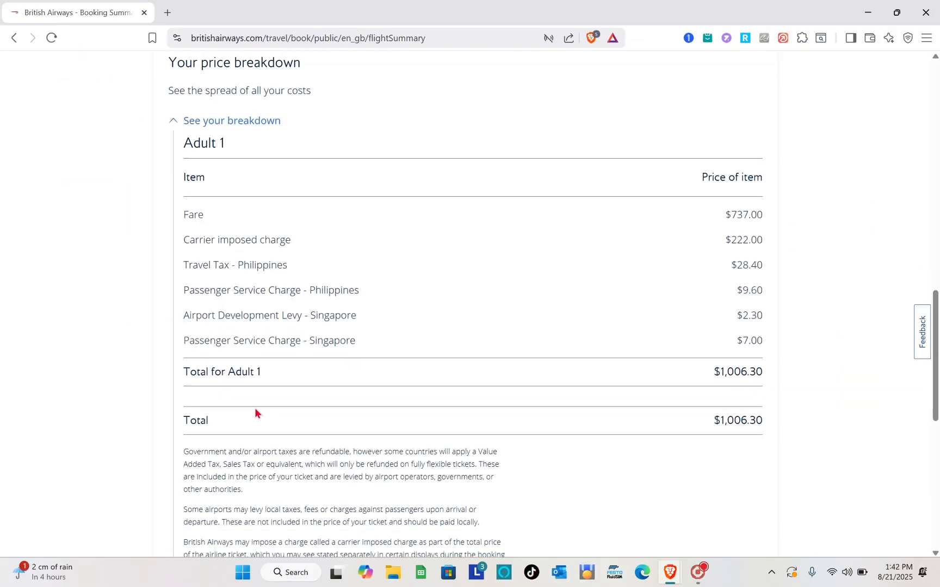
pyautogui.scroll(-1, 254, 412)
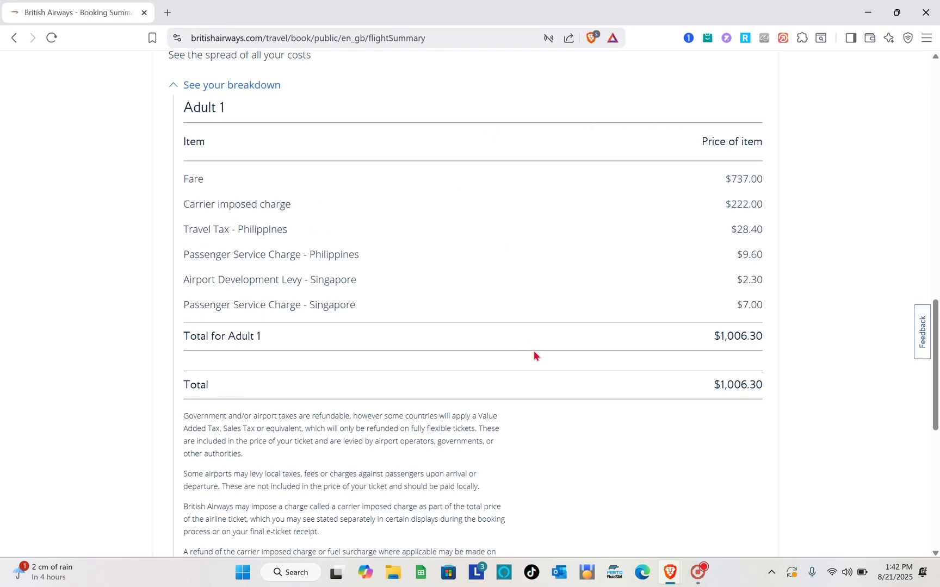
pyautogui.scroll(-2, 283, 302)
# - Agree to the fare conditions and continue to the passenger details
pyautogui.scroll(3, 484, 344)
pyautogui.scroll(8, 484, 344)
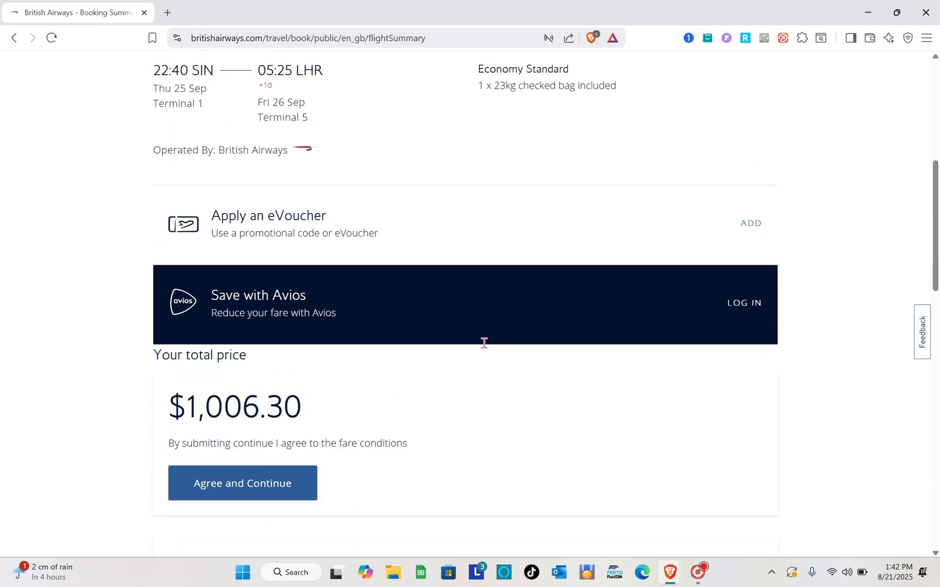
pyautogui.scroll(-2, 483, 342)
pyautogui.click(239, 360)
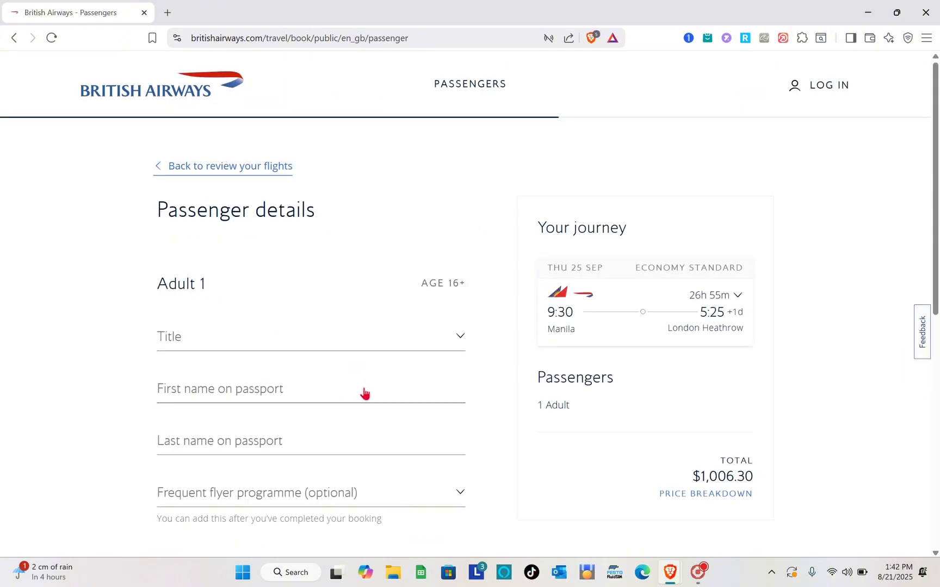
# - Examine the Adult 1 passenger fields for title, passport names and frequent flyer programme, including the programme selector
pyautogui.scroll(-1, 364, 392)
pyautogui.scroll(1, 363, 392)
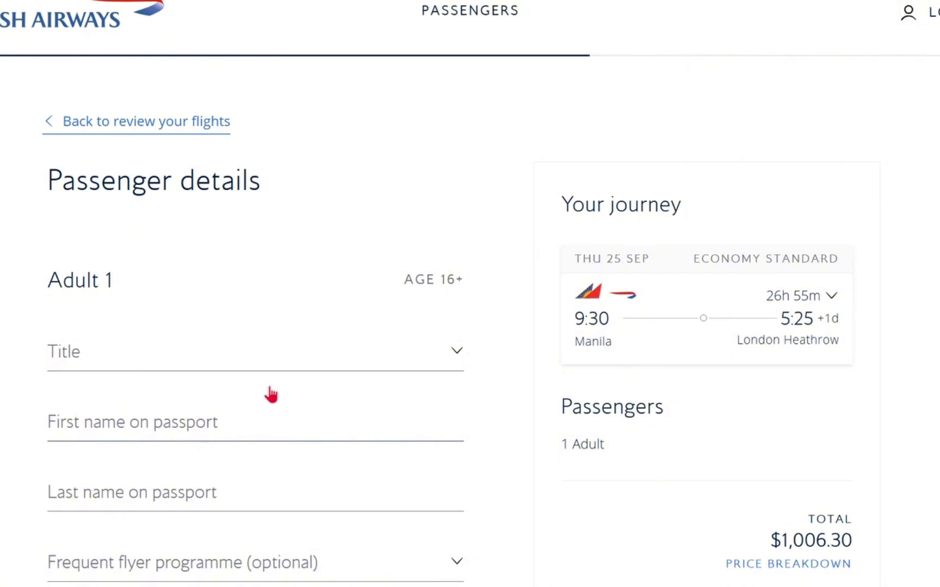
pyautogui.scroll(-2, 173, 387)
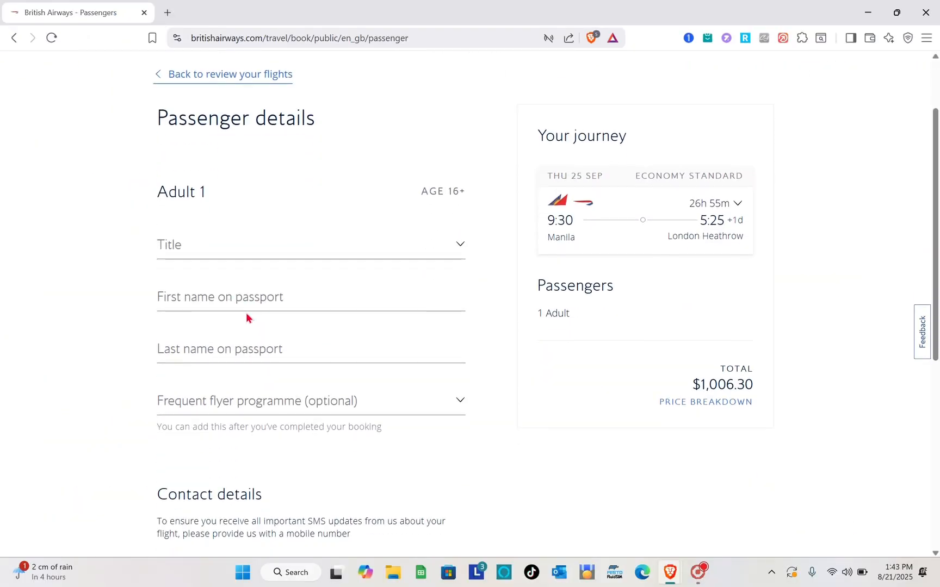
pyautogui.scroll(-1, 246, 314)
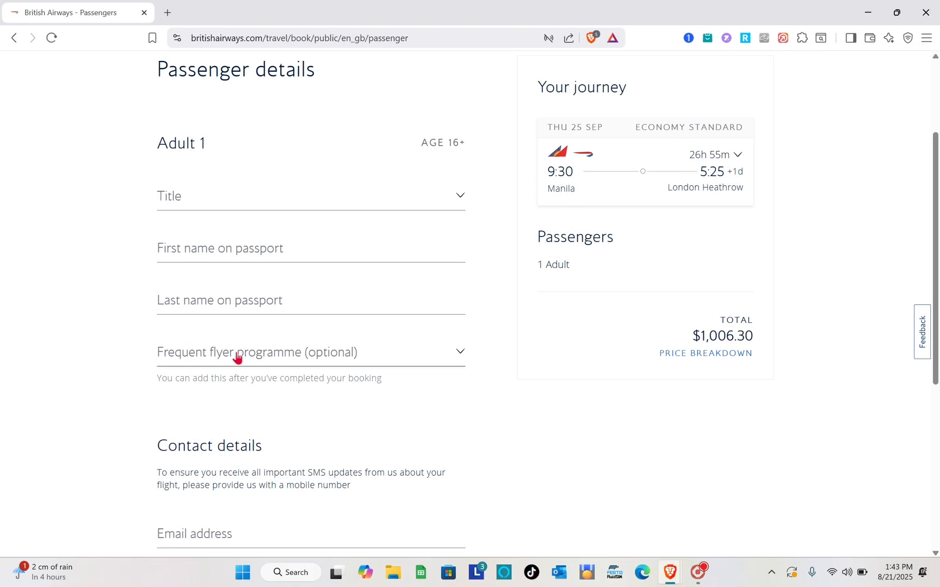
pyautogui.scroll(-2, 237, 357)
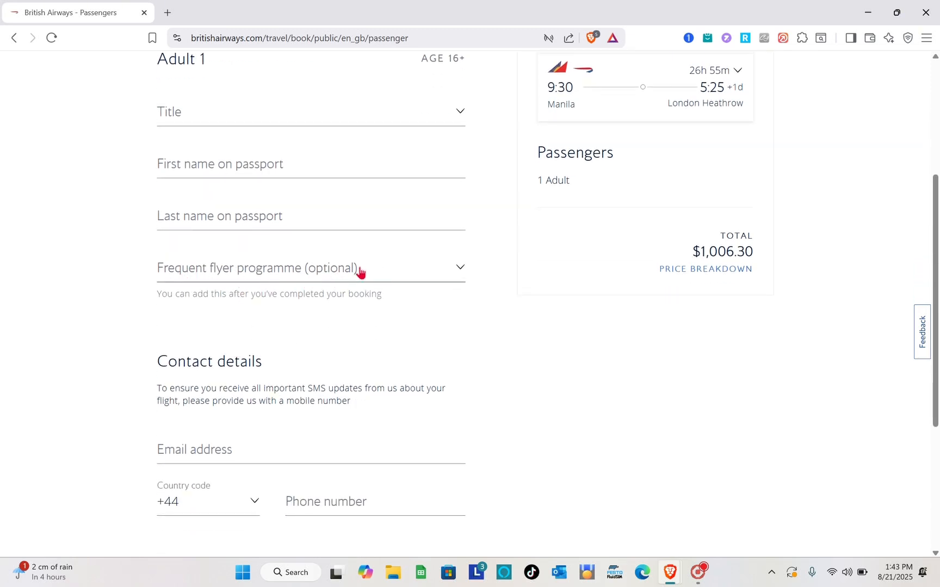
pyautogui.click(407, 275)
pyautogui.click(407, 275)
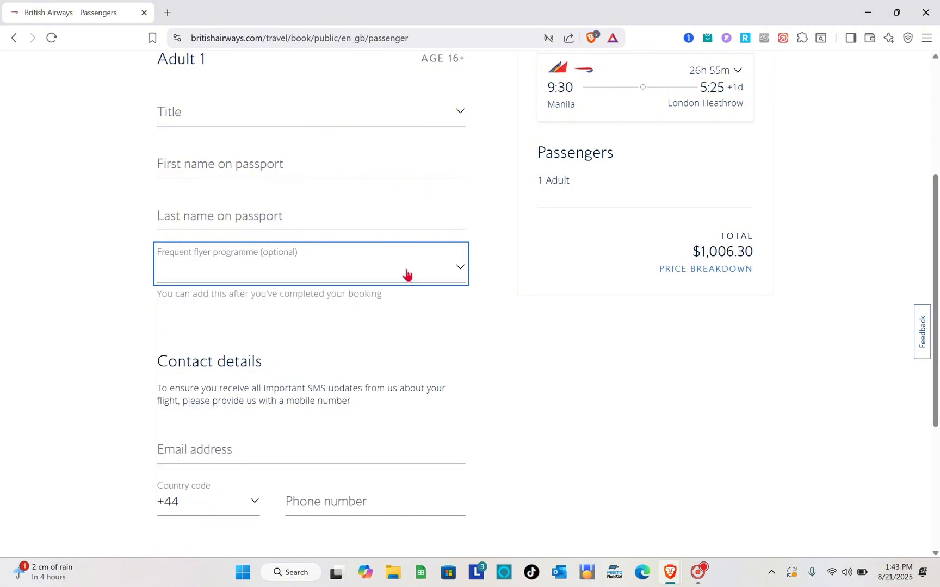
# - Examine the contact details section and open the phone country code choices, then close them without choosing another code
pyautogui.scroll(-4, 315, 308)
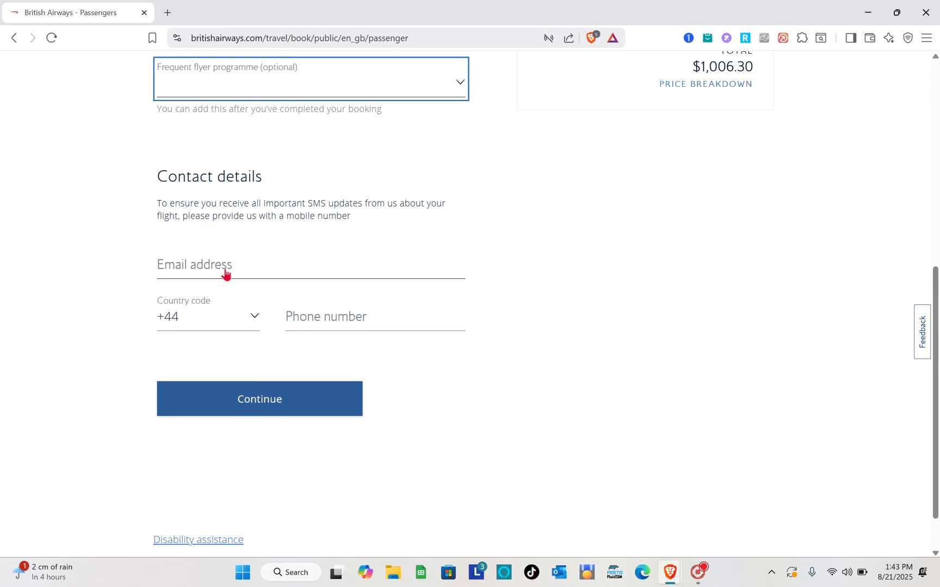
pyautogui.click(244, 325)
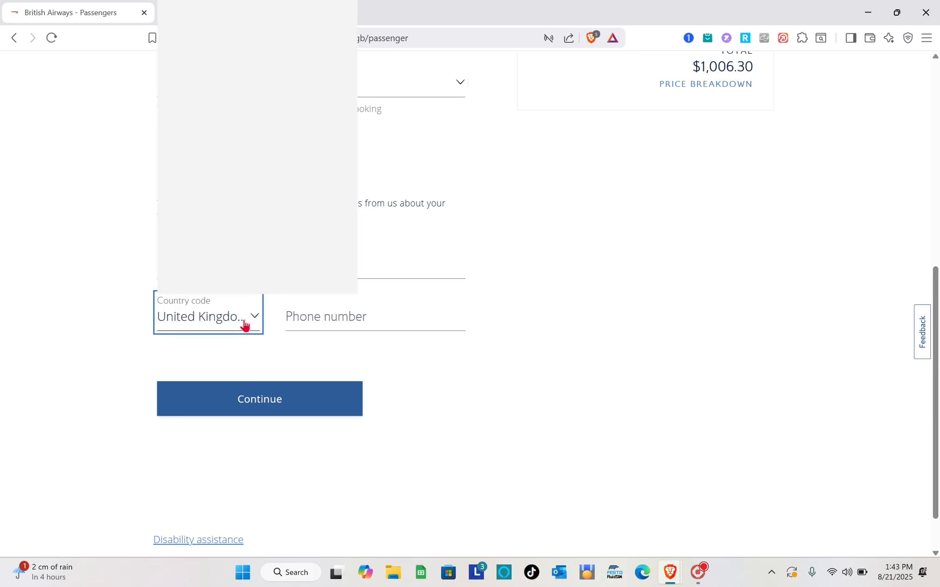
pyautogui.click(296, 352)
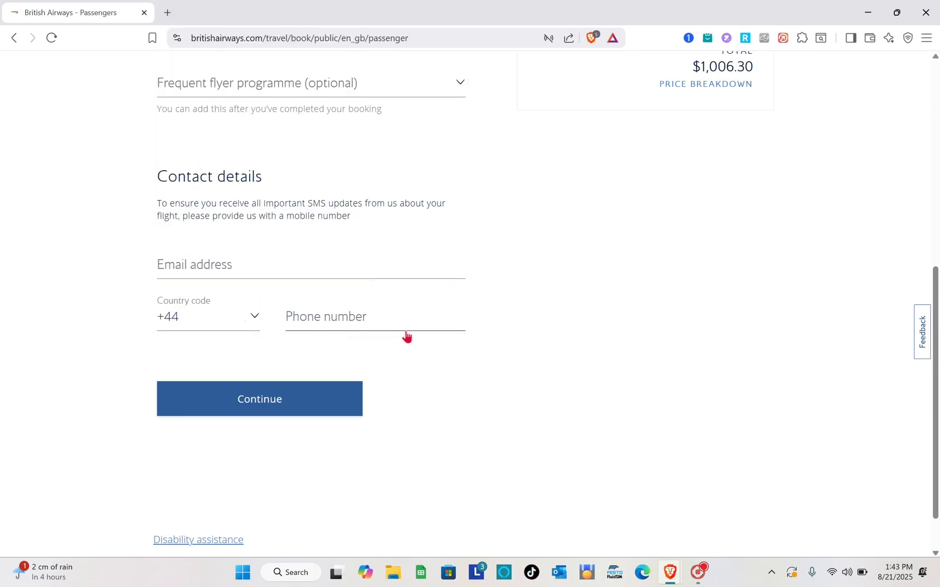
# - Review the journey summary and the complete passenger details form down to the option to continue
pyautogui.scroll(8, 404, 335)
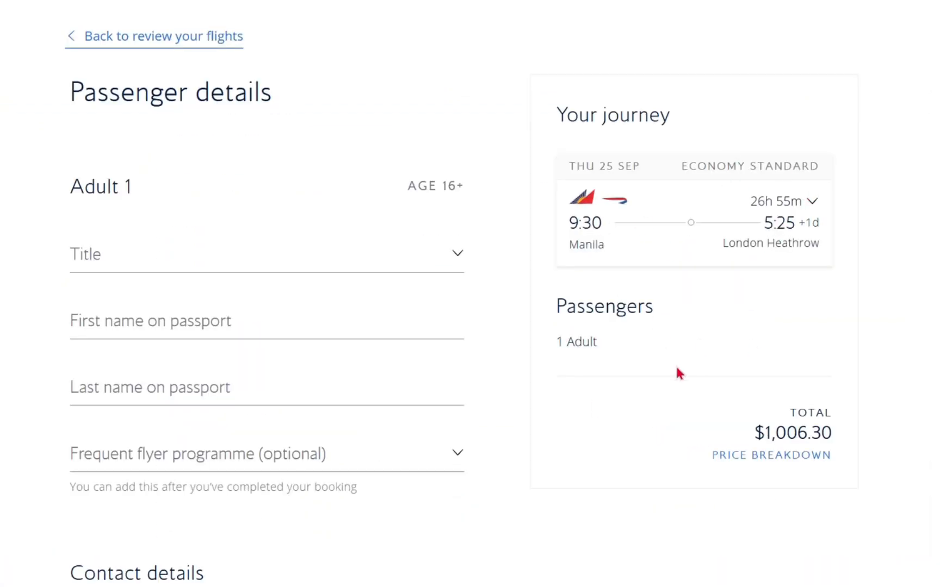
pyautogui.scroll(-3, 745, 441)
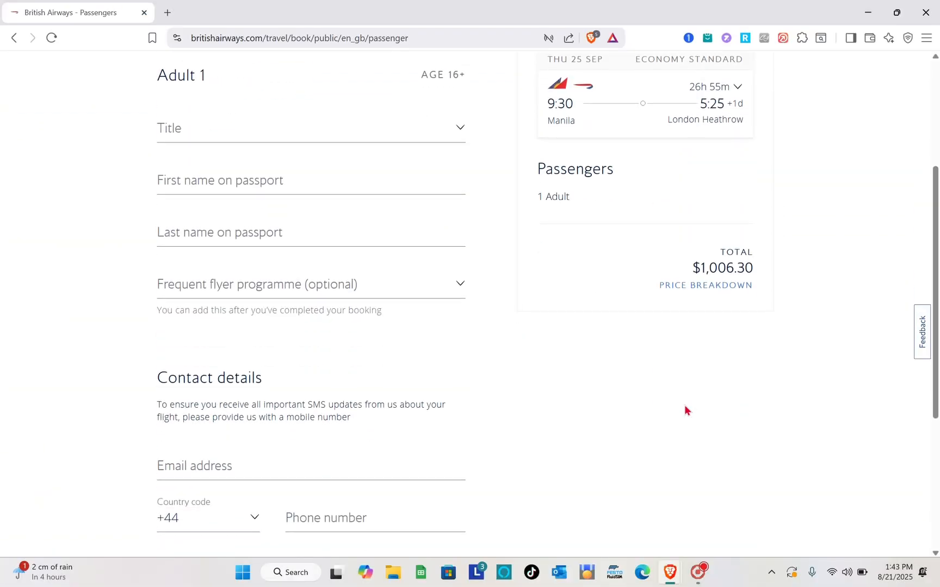
pyautogui.scroll(-5, 684, 408)
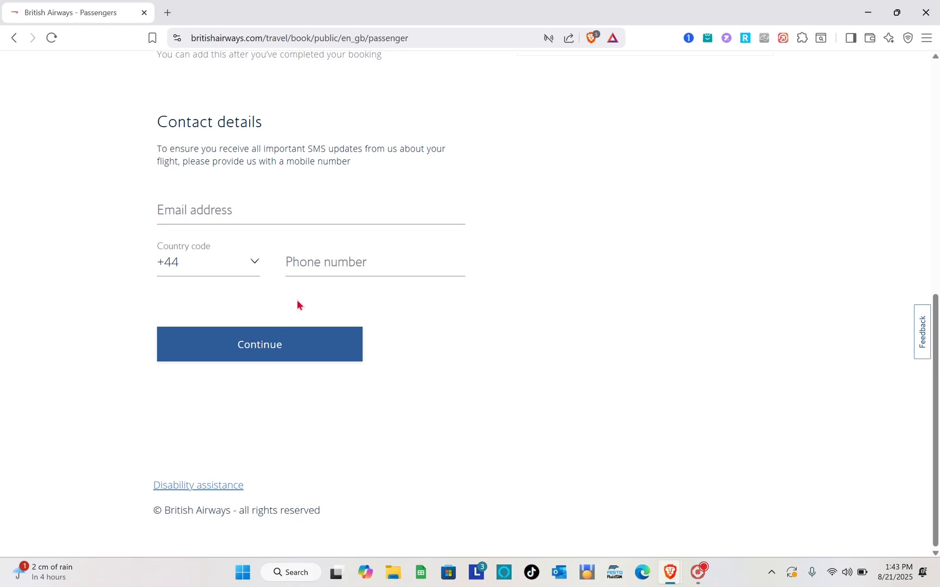
pyautogui.click(319, 337)
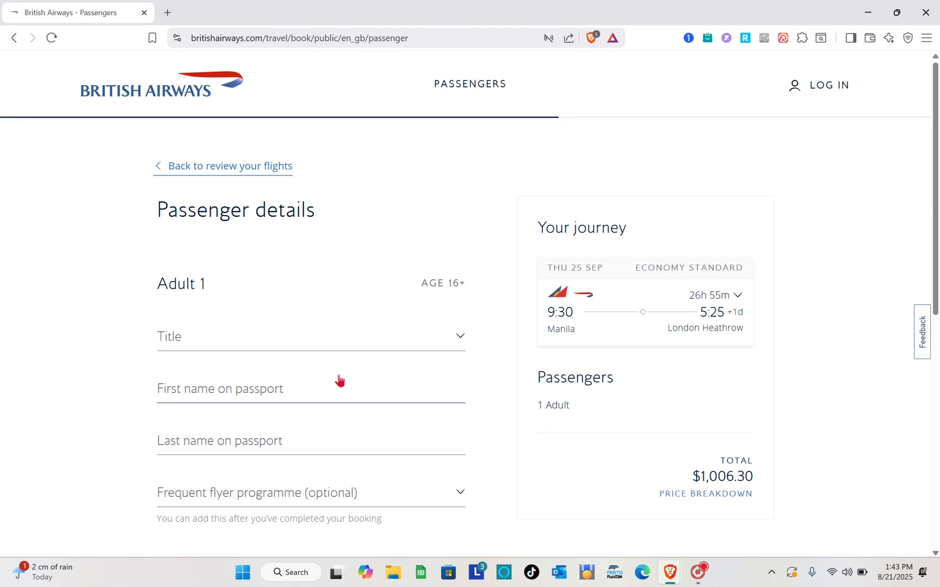
pyautogui.scroll(-3, 340, 381)
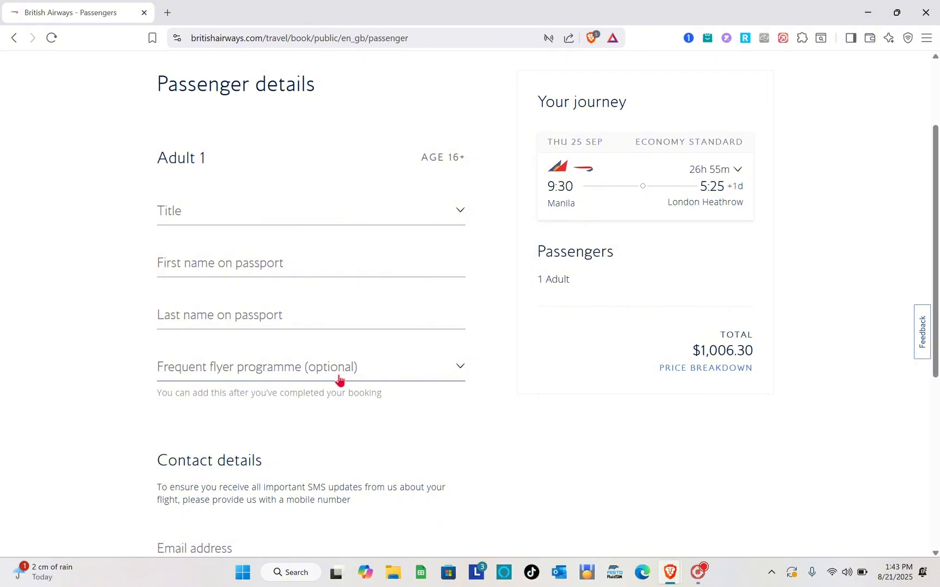
pyautogui.scroll(3, 339, 380)
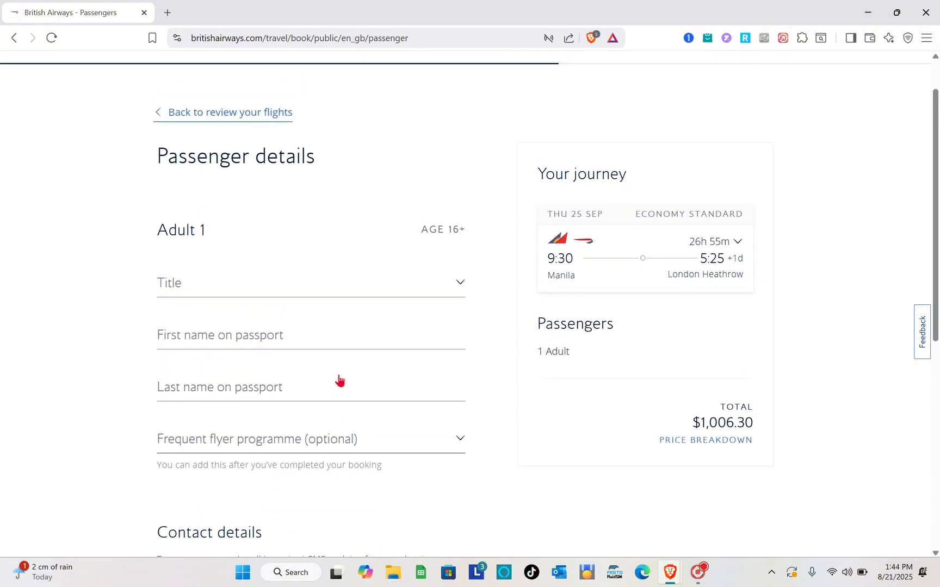